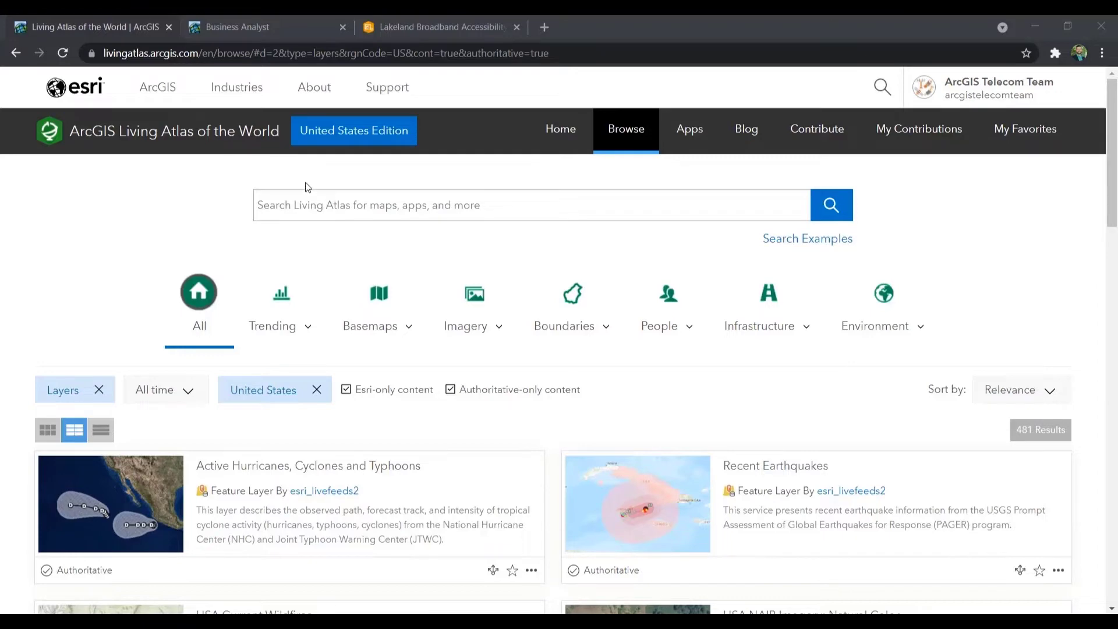
Search Living Atlas for 'demographic' and browse the results.
click(284, 205)
text(demographic)
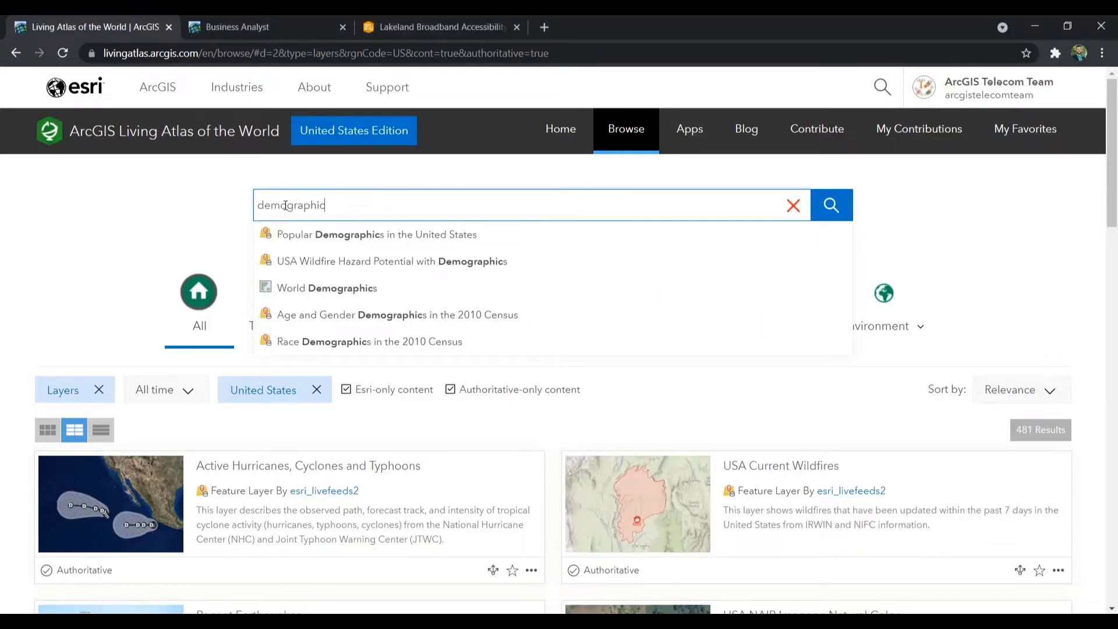
key(Return)
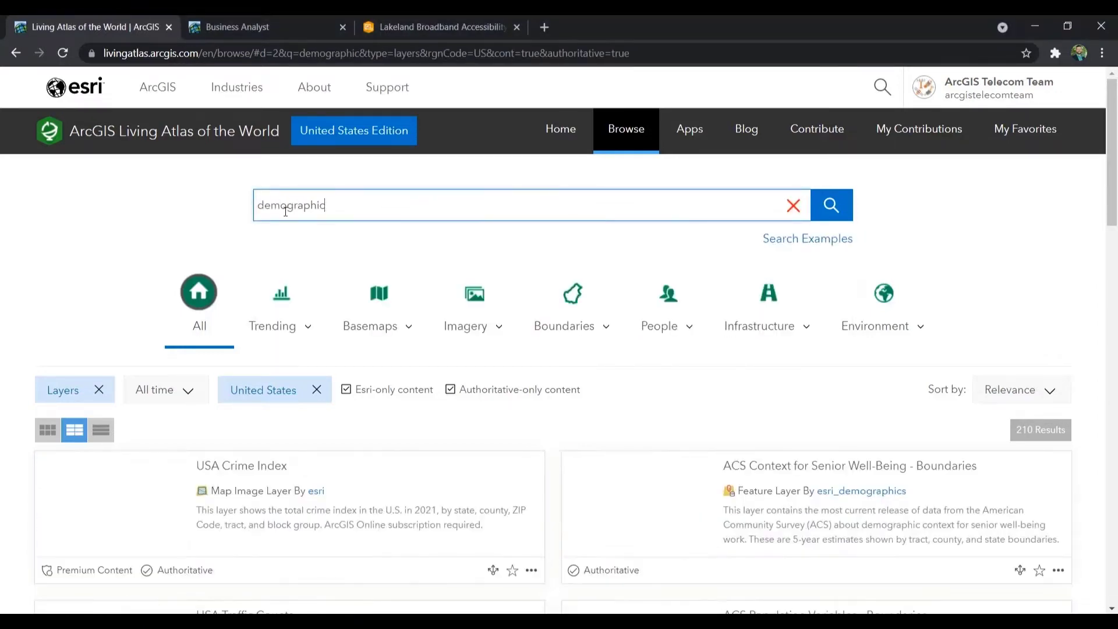
scroll(465, 379, down, 7)
scroll(465, 393, down, 5)
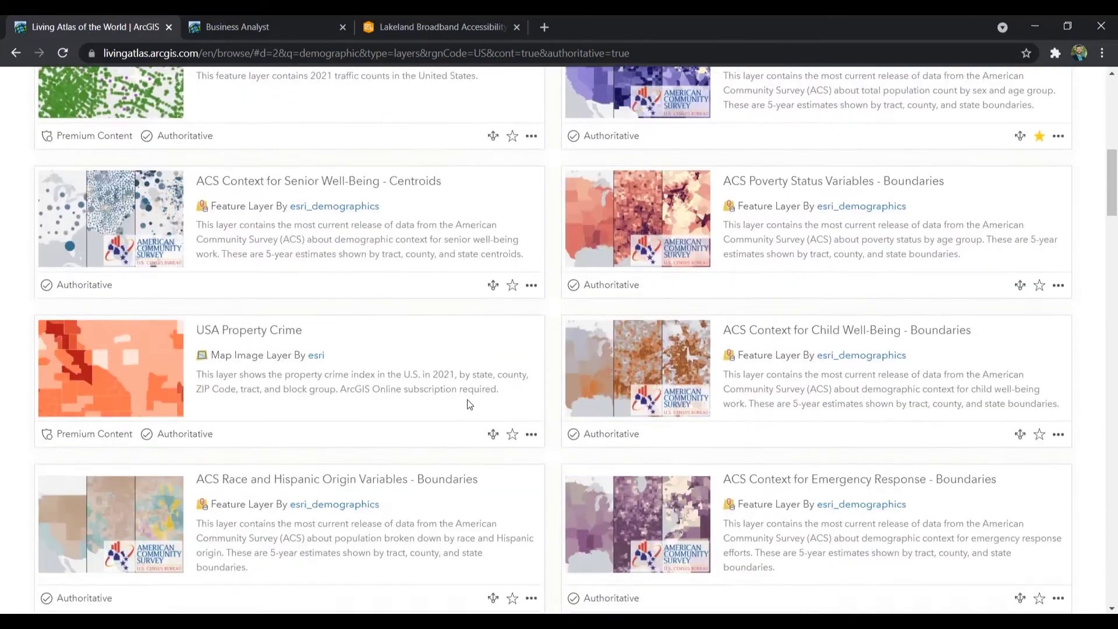
scroll(466, 399, up, 9)
scroll(469, 406, up, 3)
Replace the search with 'broadband' and browse the broadband layers.
double_click(295, 208)
text(broadband)
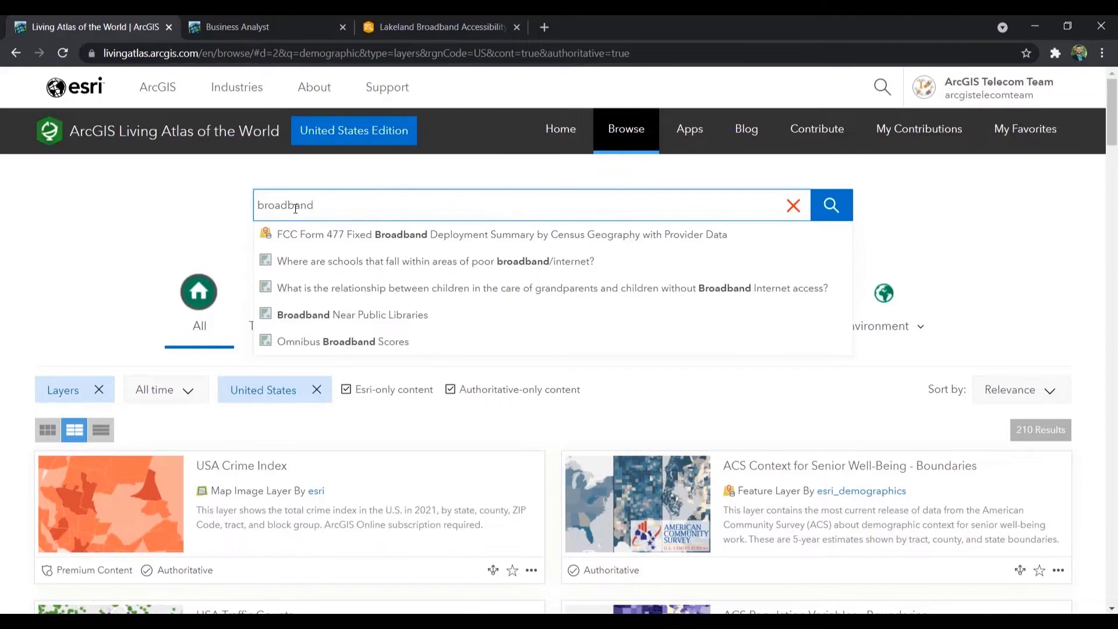
key(Return)
scroll(338, 292, down, 5)
scroll(344, 302, down, 5)
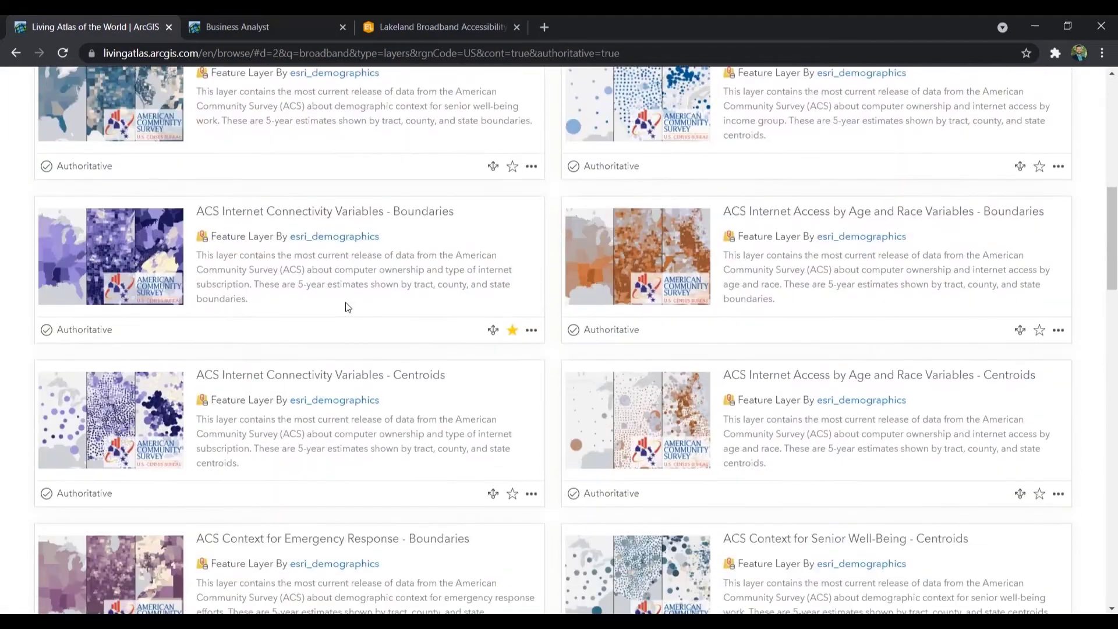
scroll(349, 304, up, 8)
scroll(351, 303, up, 3)
Search for '477' to find the FCC Form 477 layer, then return to the Digital Divide project.
double_click(302, 132)
text(477)
key(Return)
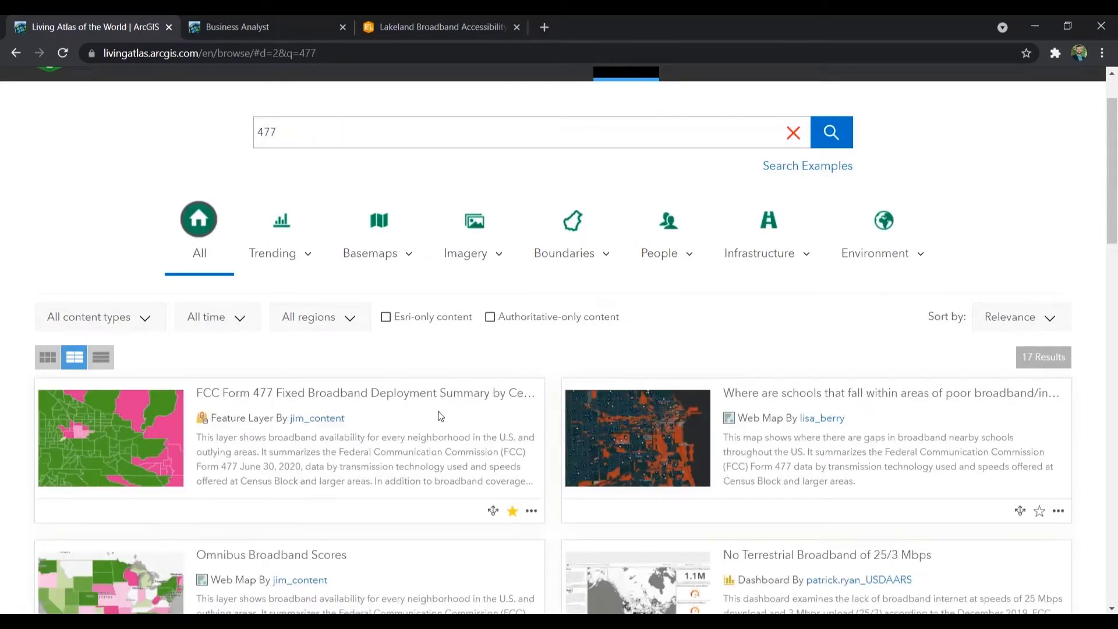
click(298, 31)
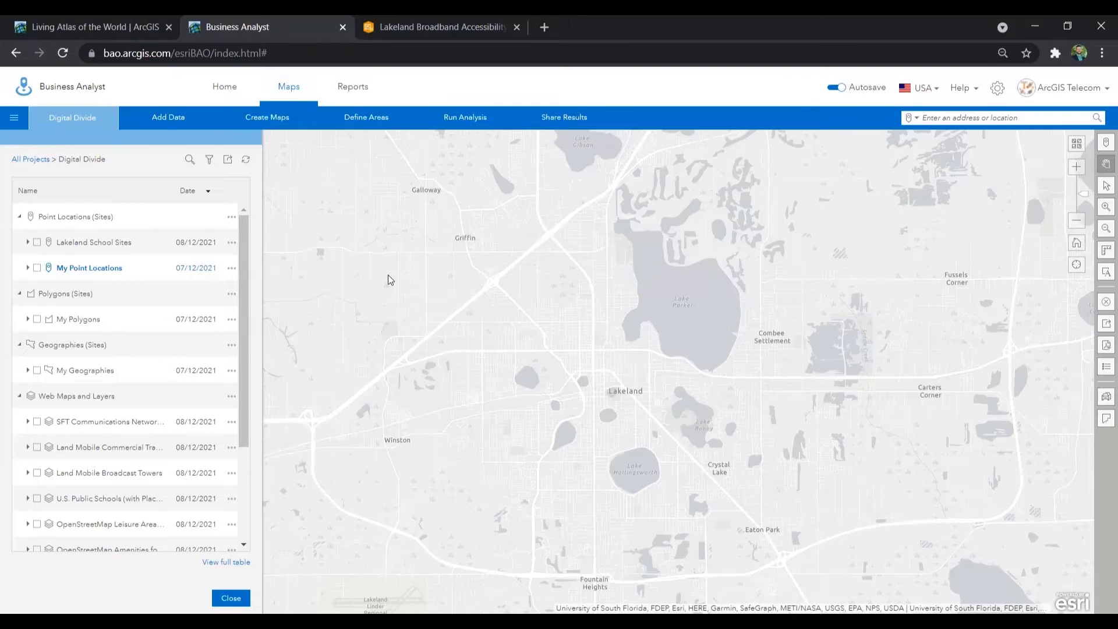
Check the Add Data options, then turn on the FCC Form 477 broadband layer.
click(166, 119)
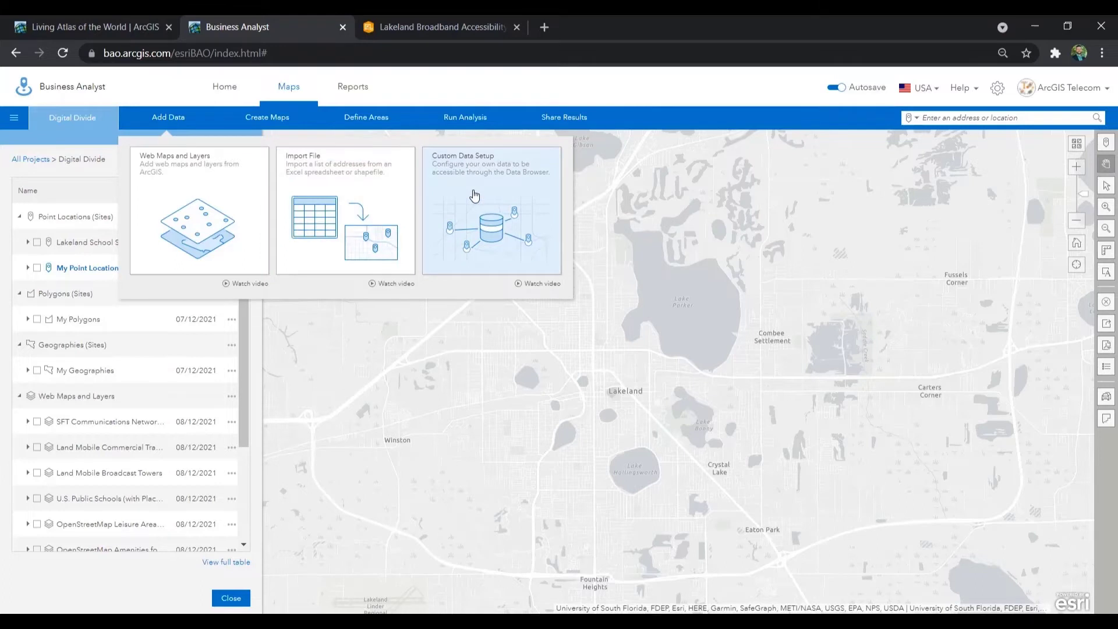
click(407, 352)
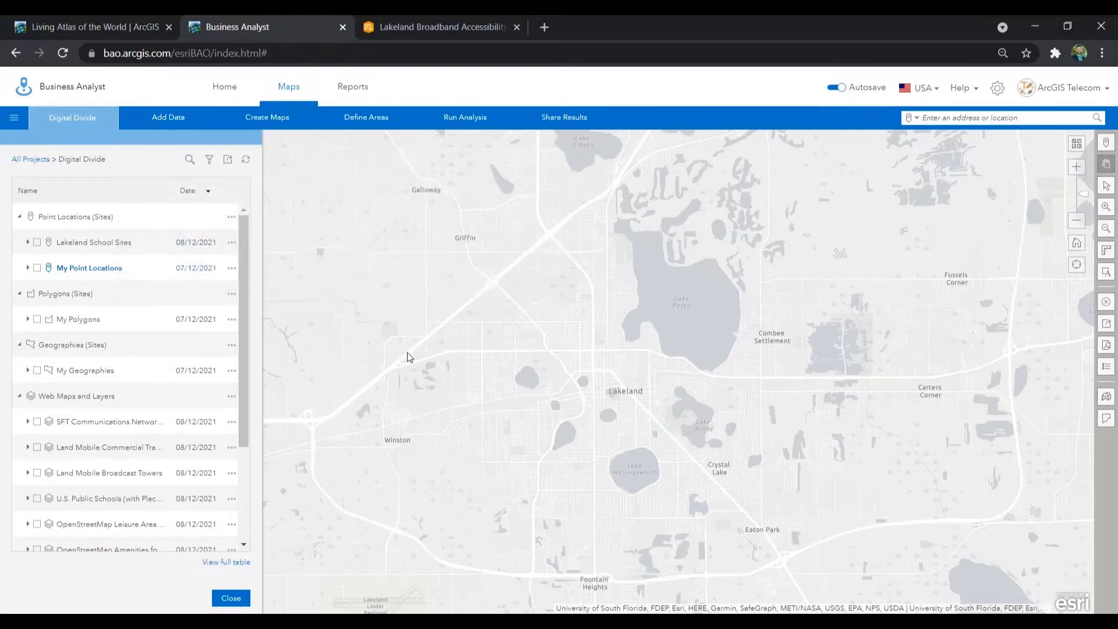
scroll(89, 419, down, 5)
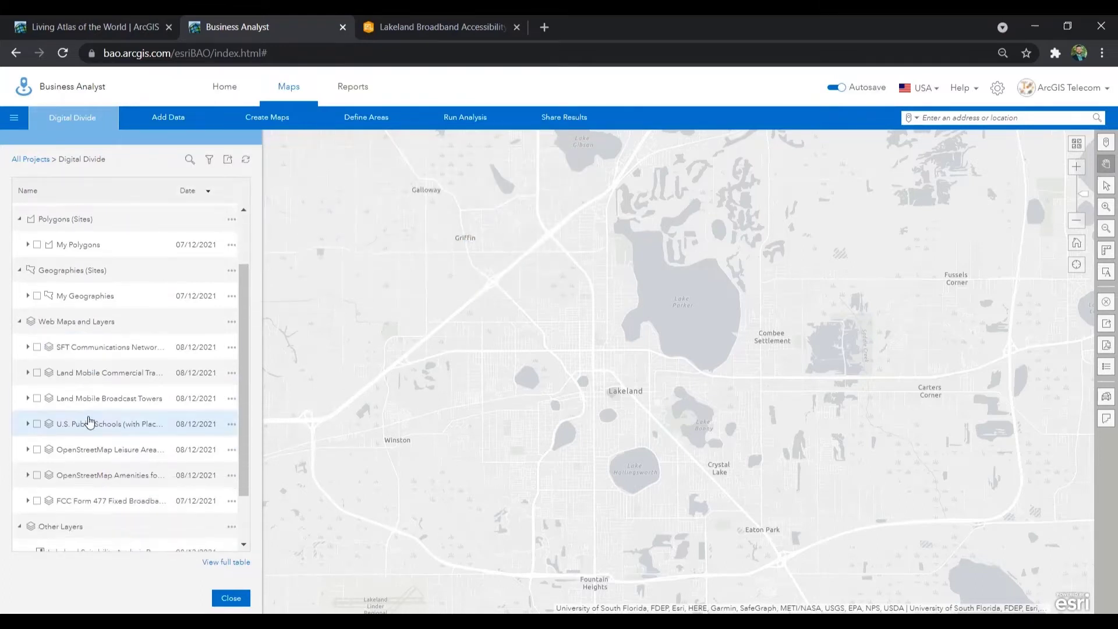
click(37, 437)
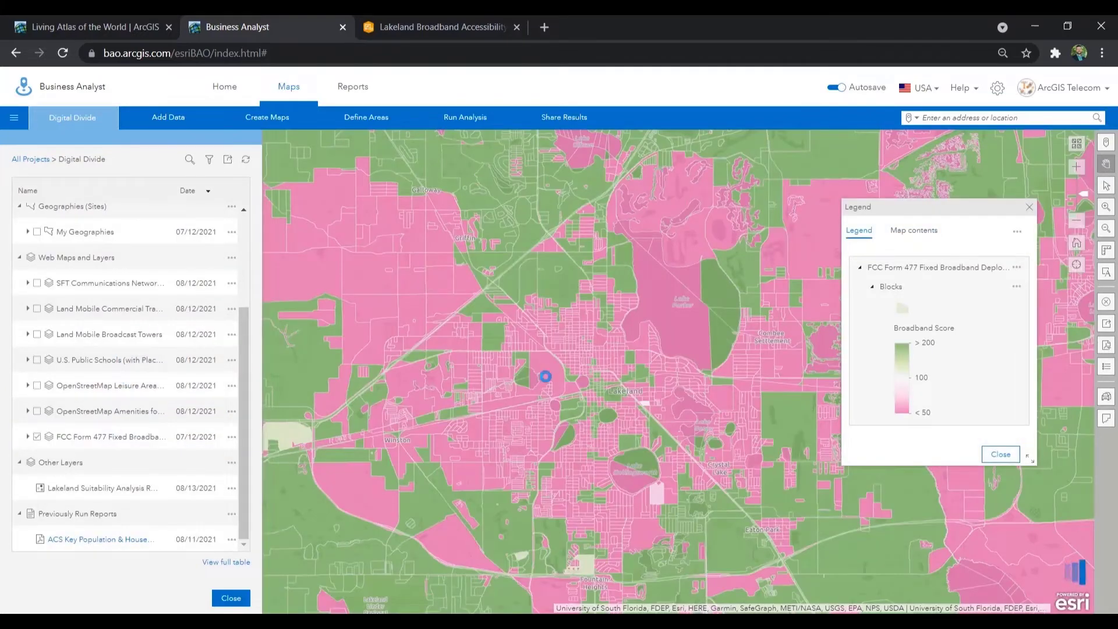
Inspect one census block's broadband attributes in its popup, then close it.
click(545, 376)
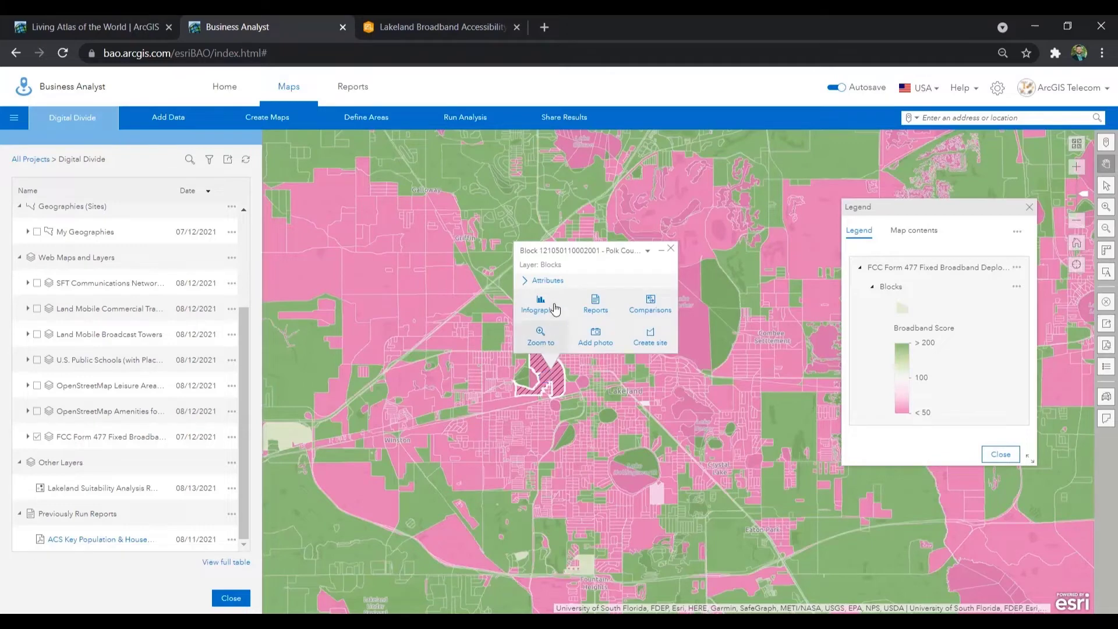
click(548, 281)
scroll(553, 279, down, 3)
scroll(554, 282, down, 10)
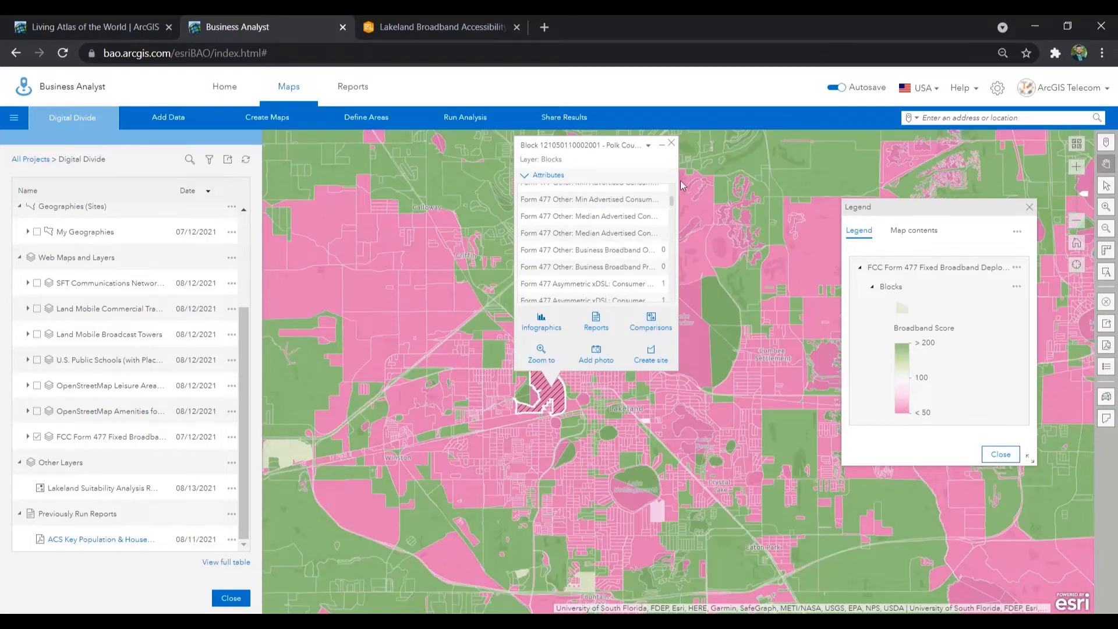
click(671, 143)
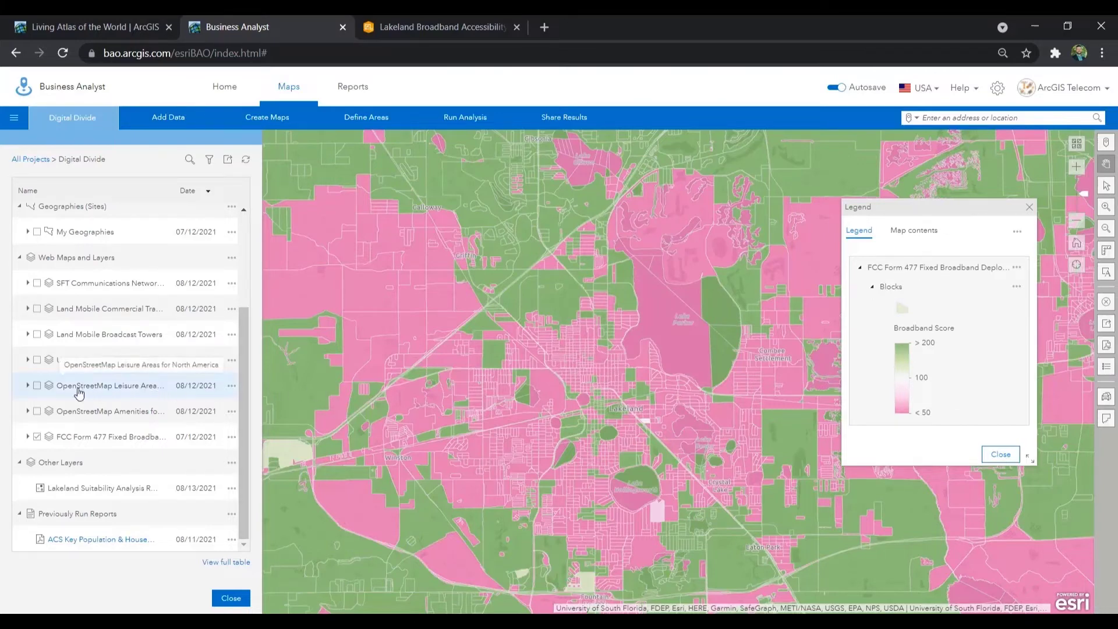
Show U.S. Public Schools only, hiding OpenStreetMap Amenities, FCC Form 477 and the legend.
click(37, 412)
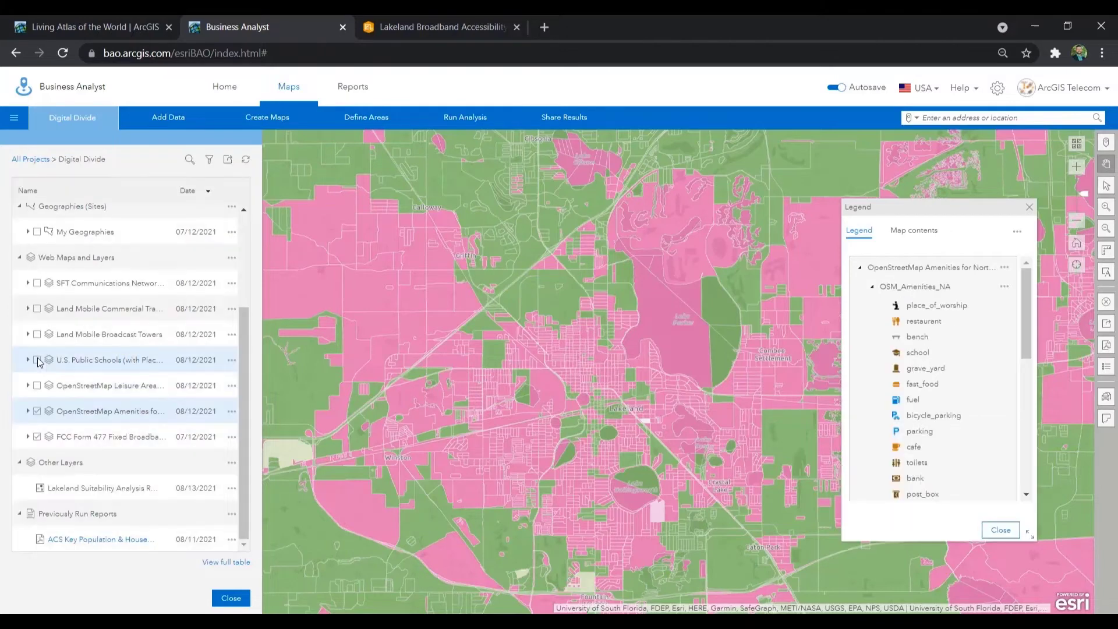
click(37, 360)
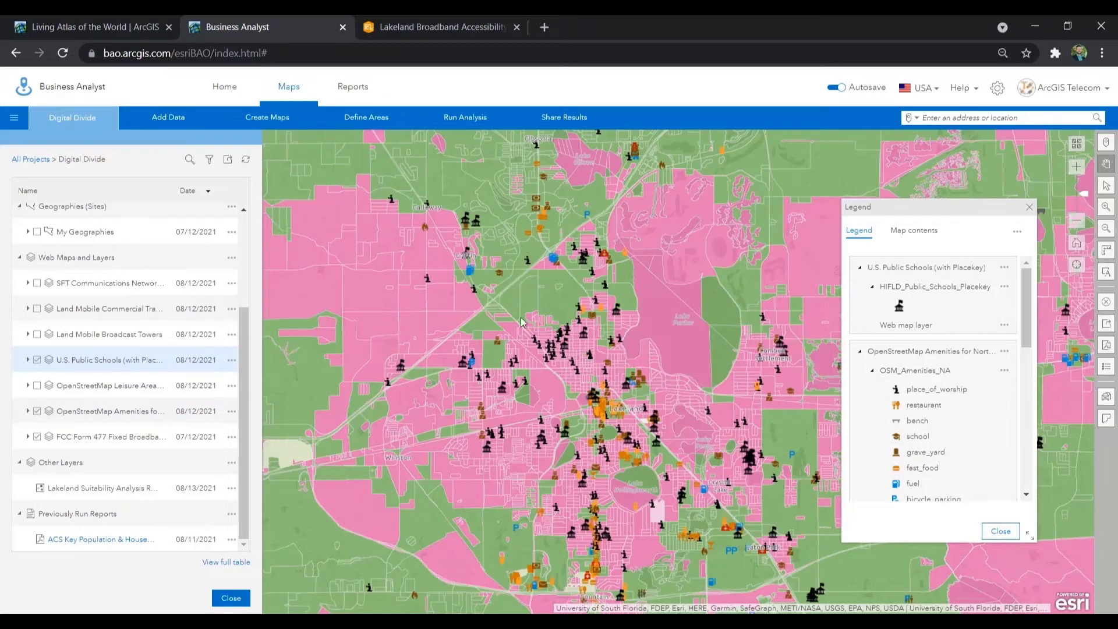
click(36, 413)
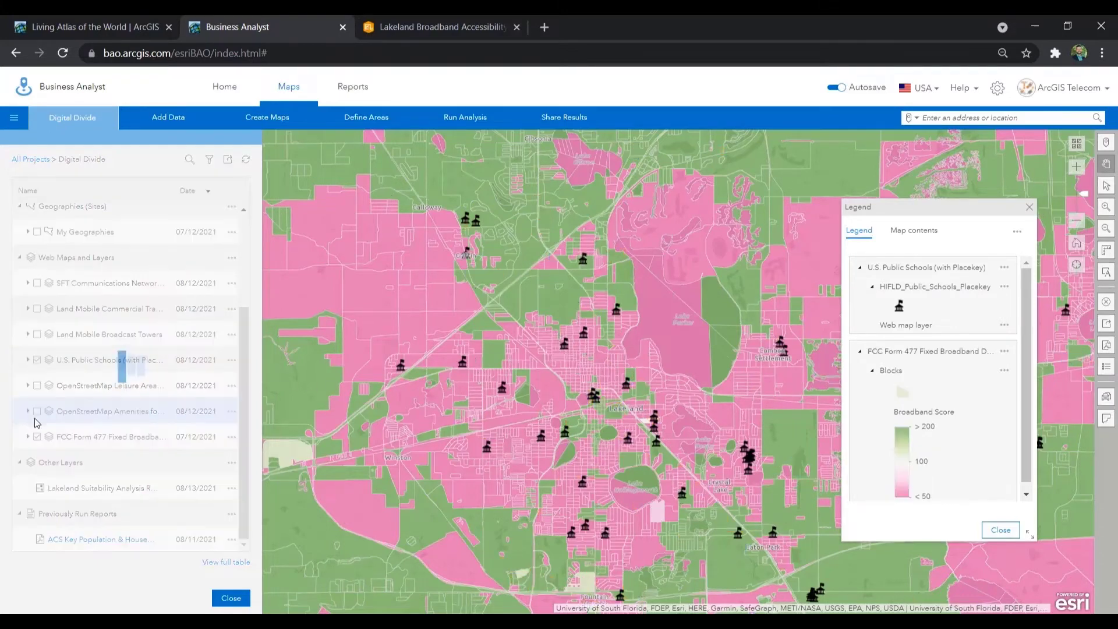
click(37, 437)
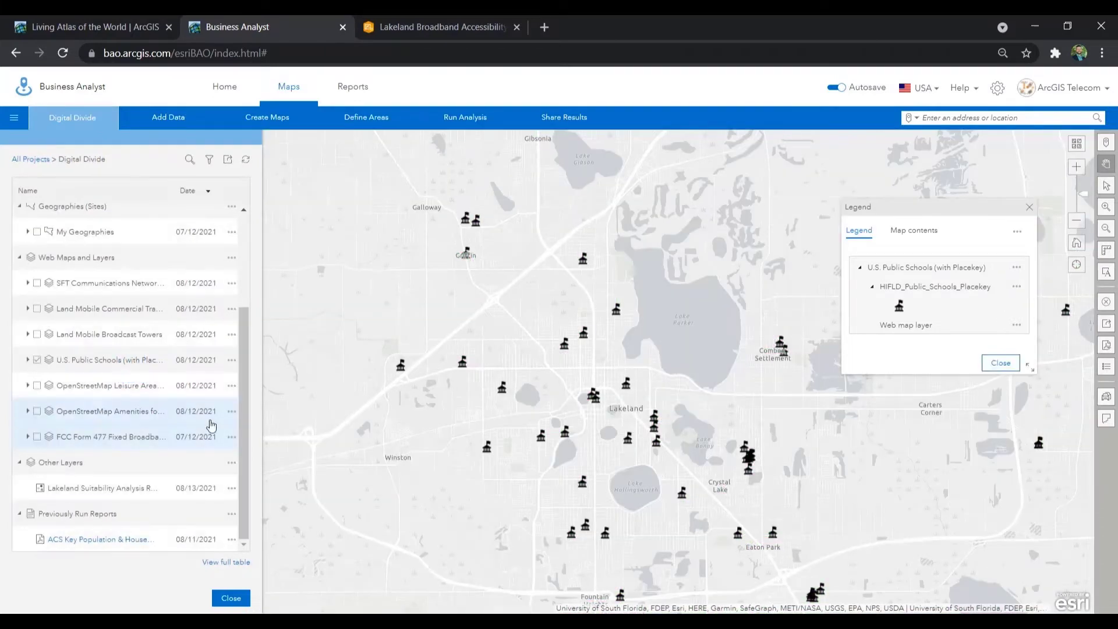
click(1029, 208)
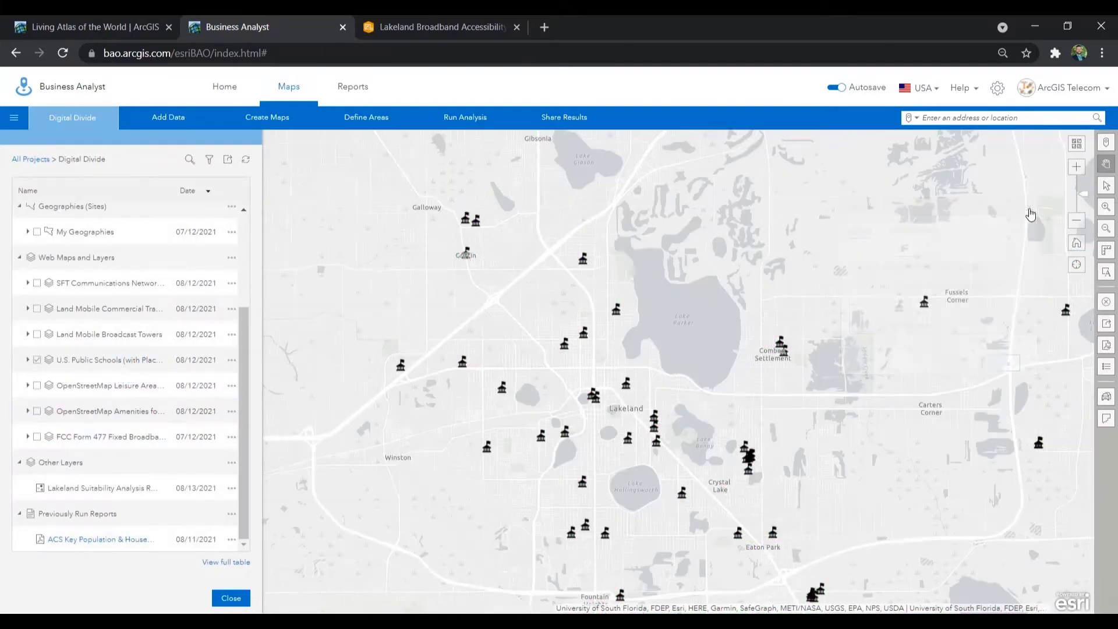
click(1106, 187)
Select the Lakeland schools and create 20-minute walk-time buffers around them.
drag(333, 159, 982, 533)
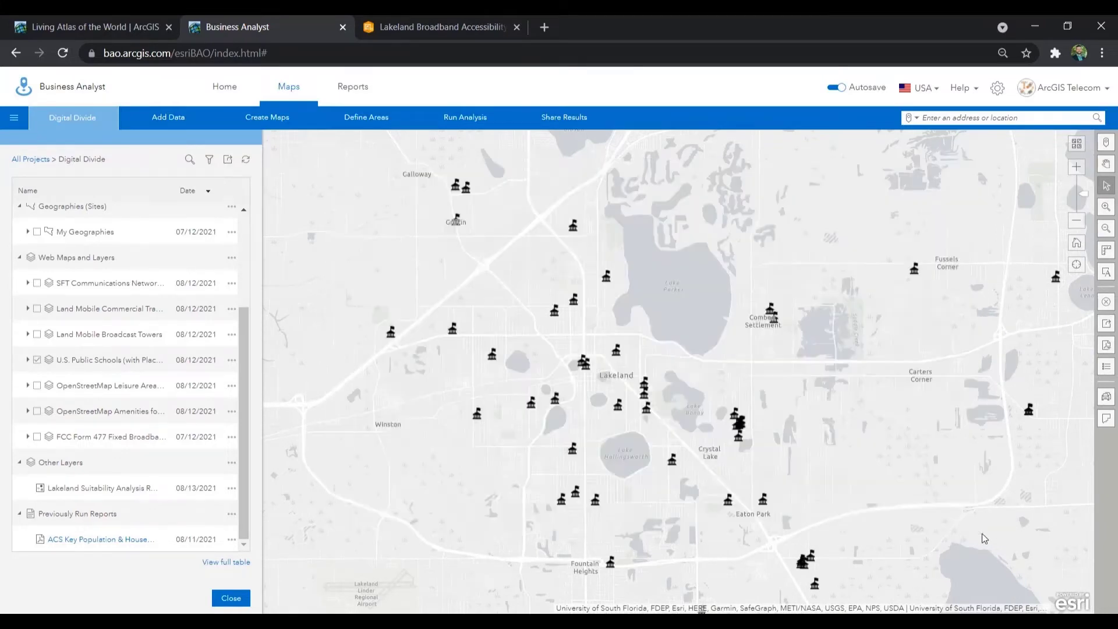
click(588, 327)
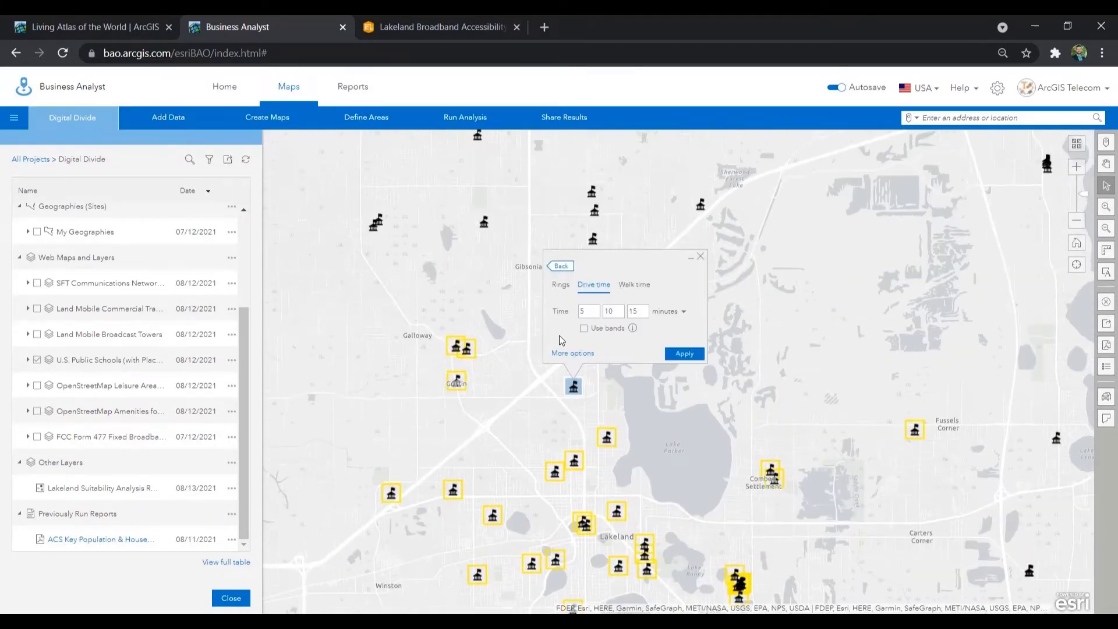
click(634, 287)
click(589, 313)
text(20)
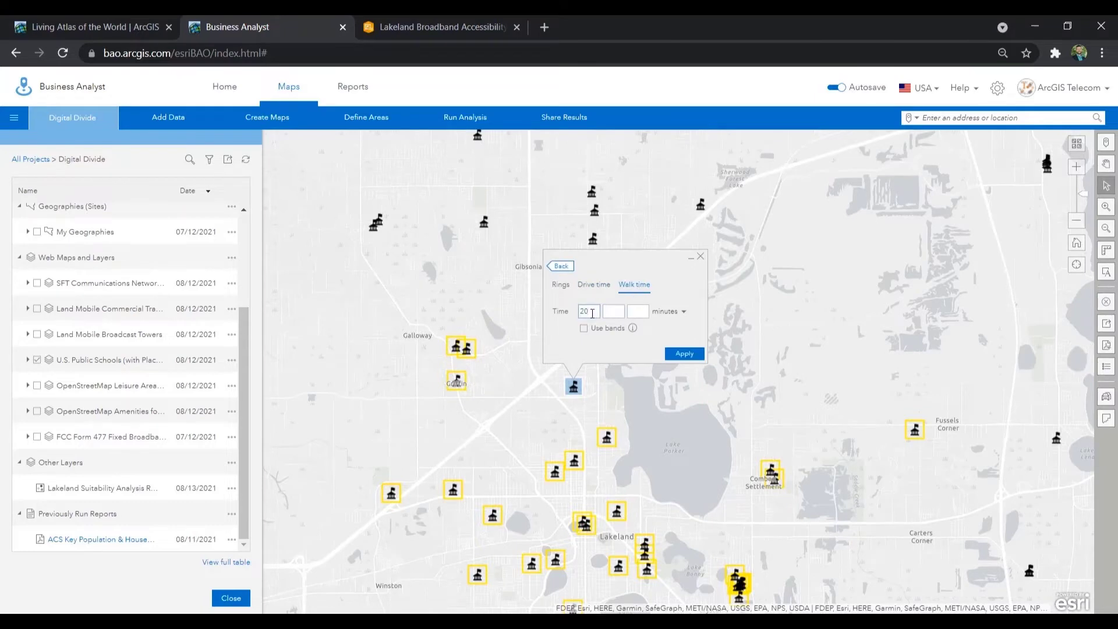
click(684, 354)
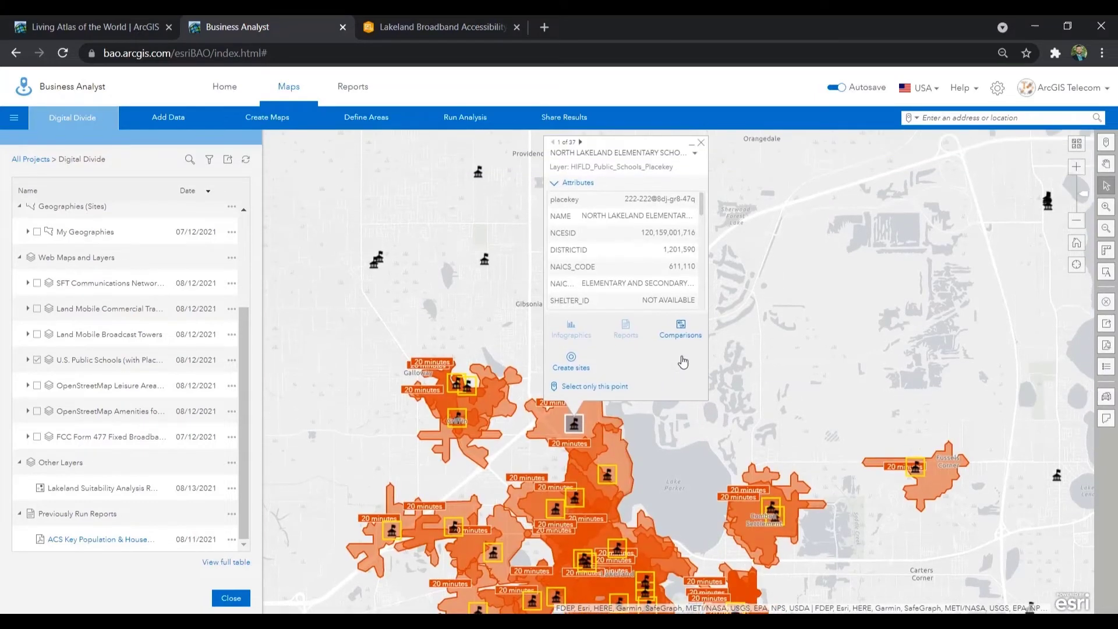
Reframe the map on the walk areas and turn the FCC Form 477 layer back on.
click(1106, 164)
drag(747, 436, 793, 260)
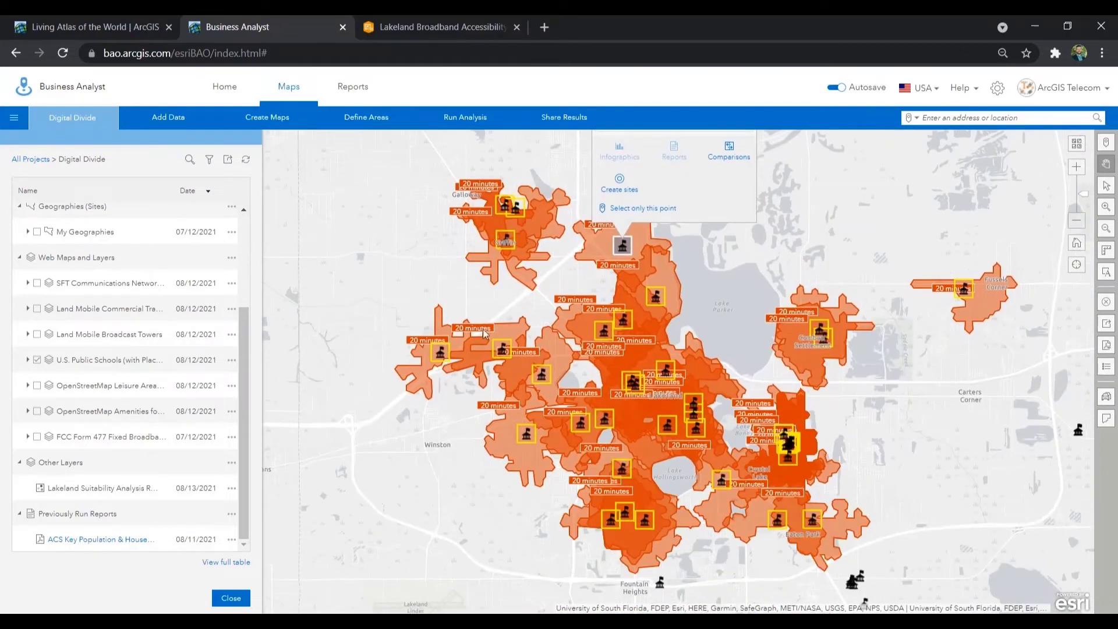
click(37, 437)
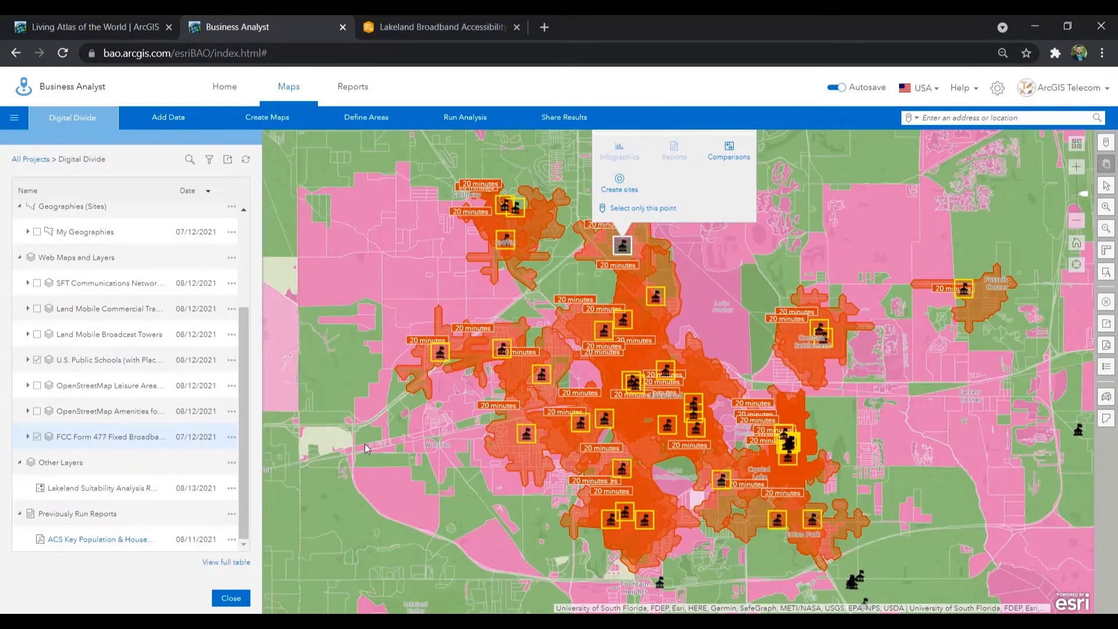
click(465, 117)
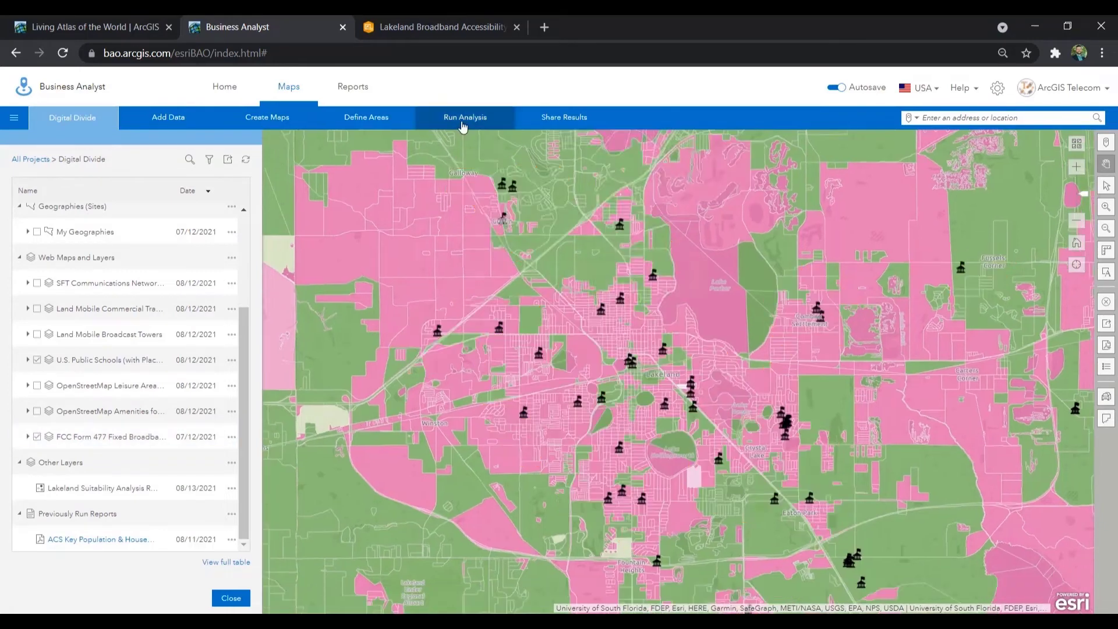
Start a Suitability Analysis using all 30 school walk-time sites from the project.
click(472, 189)
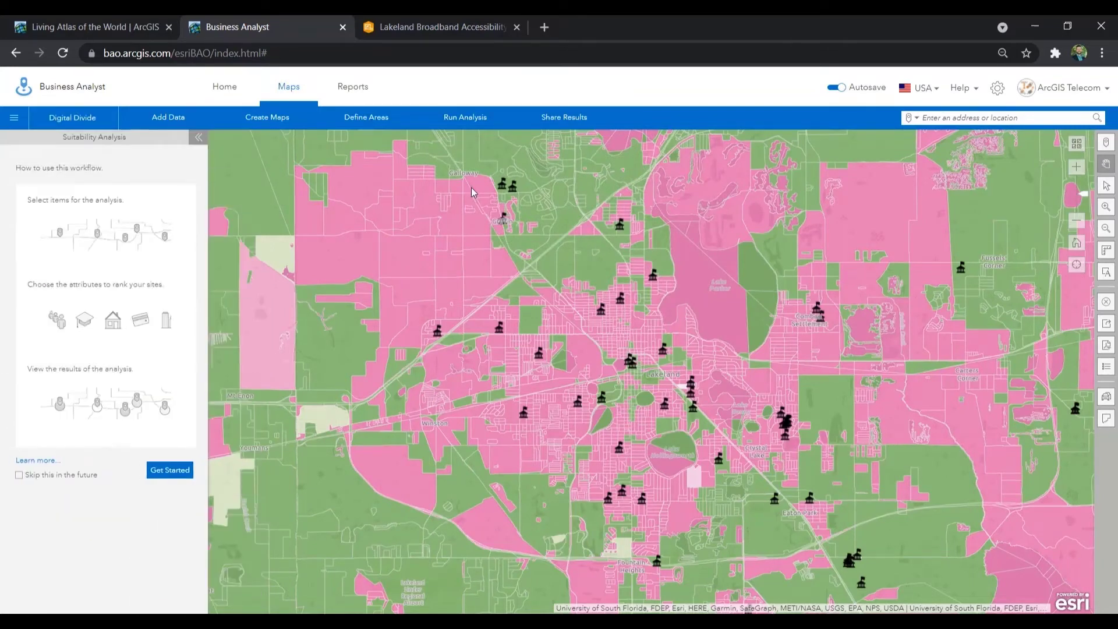
click(168, 472)
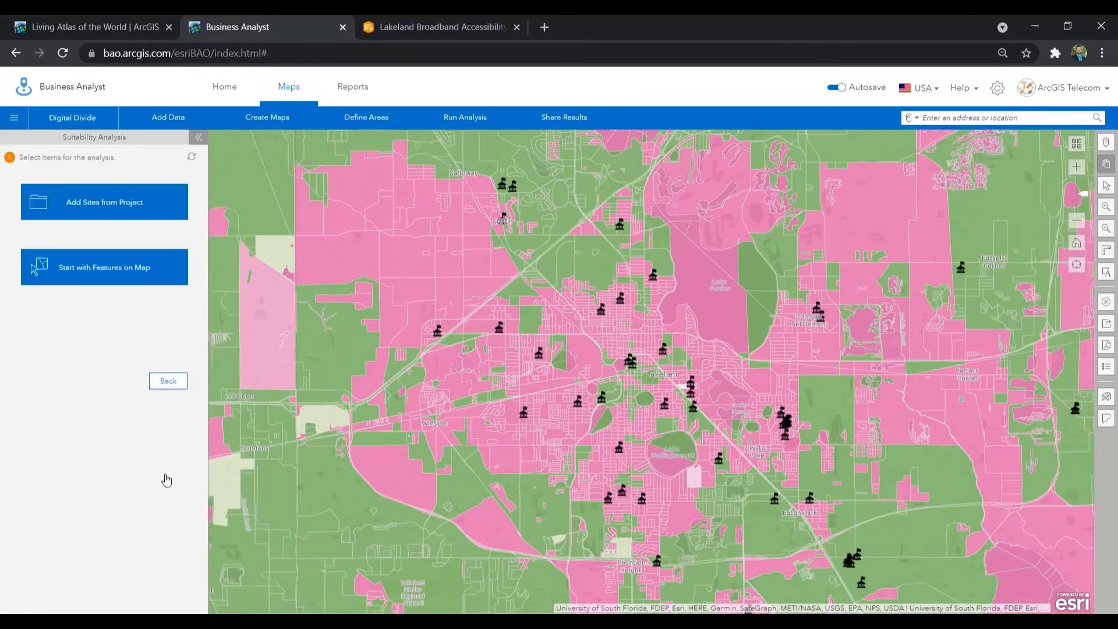
click(142, 209)
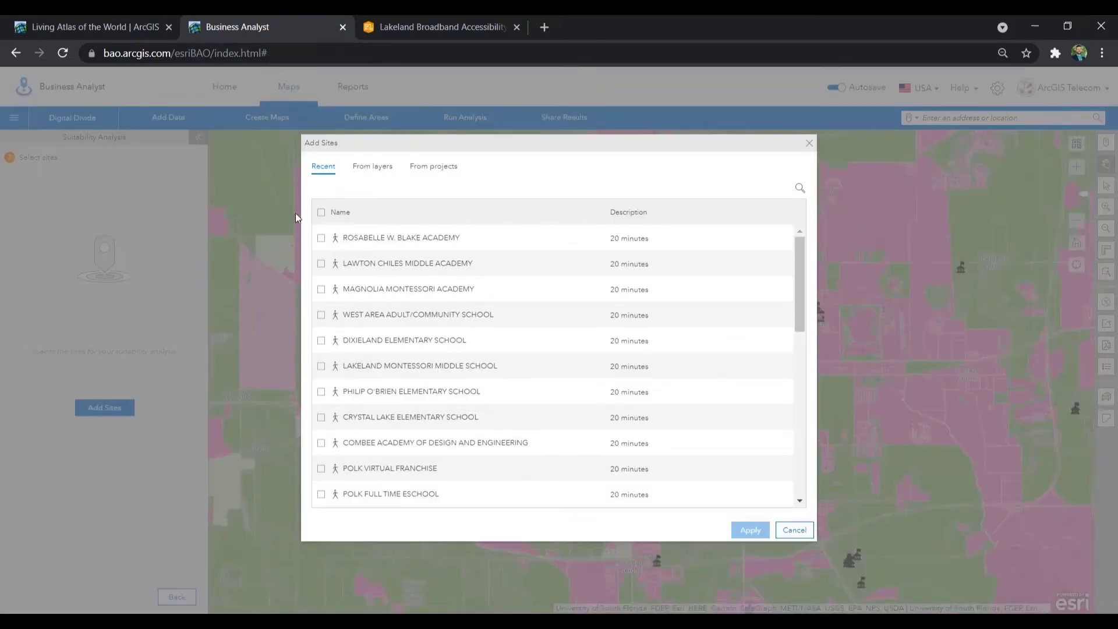
click(320, 213)
click(750, 530)
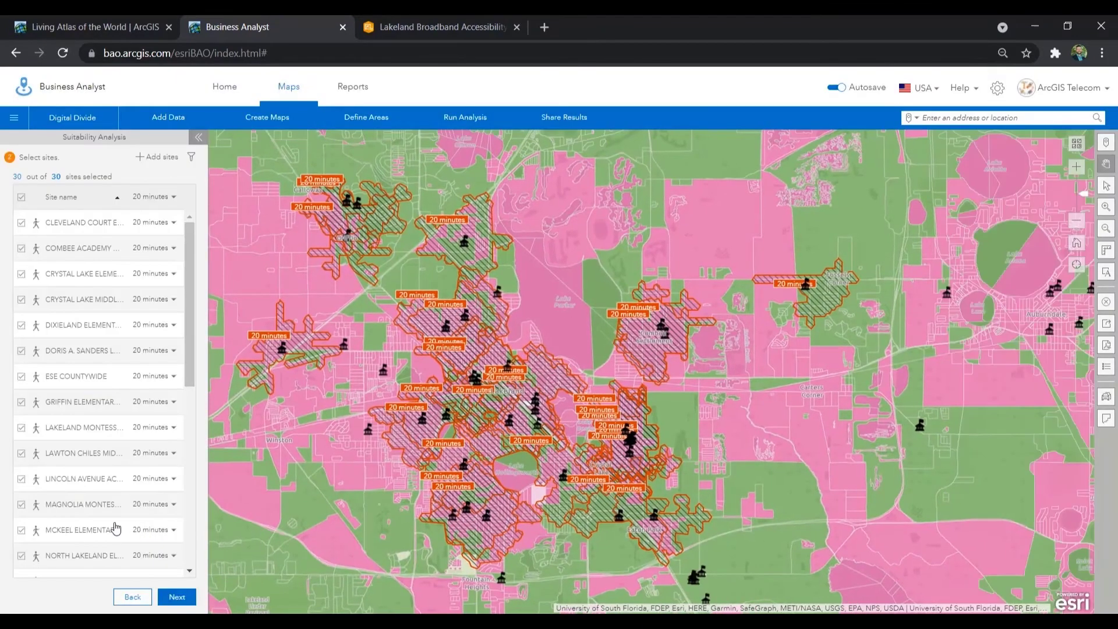
click(177, 597)
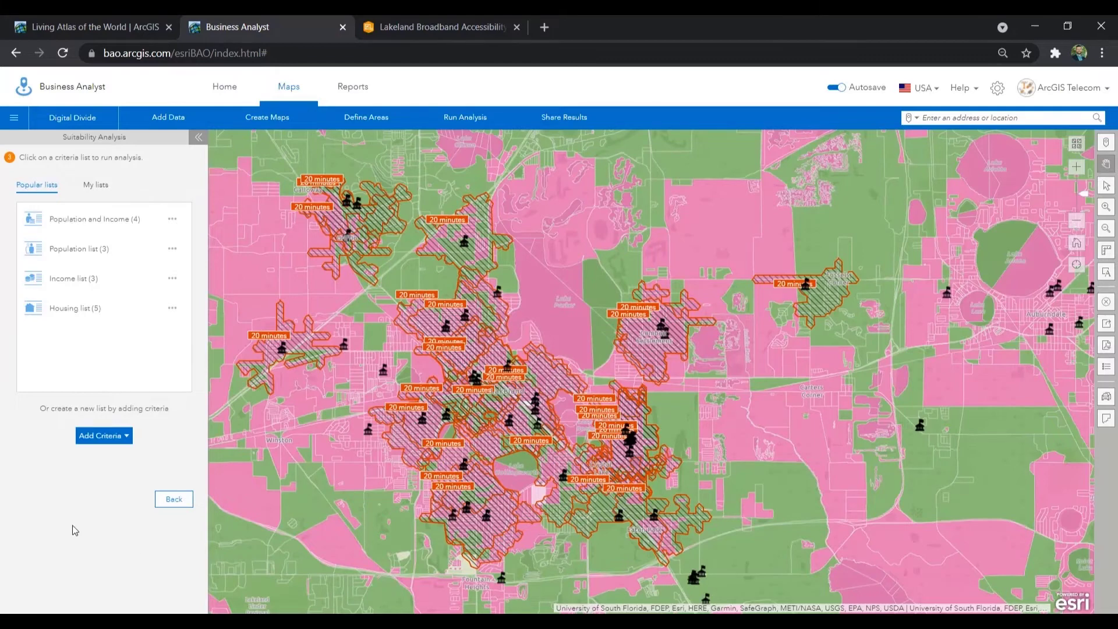
click(116, 436)
click(114, 456)
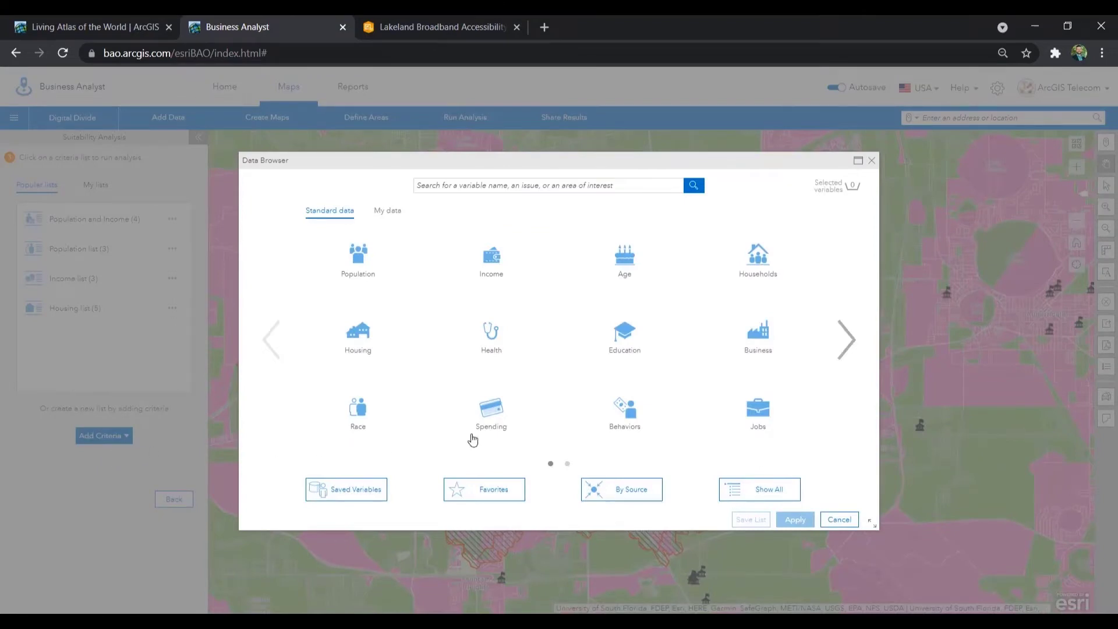
click(840, 347)
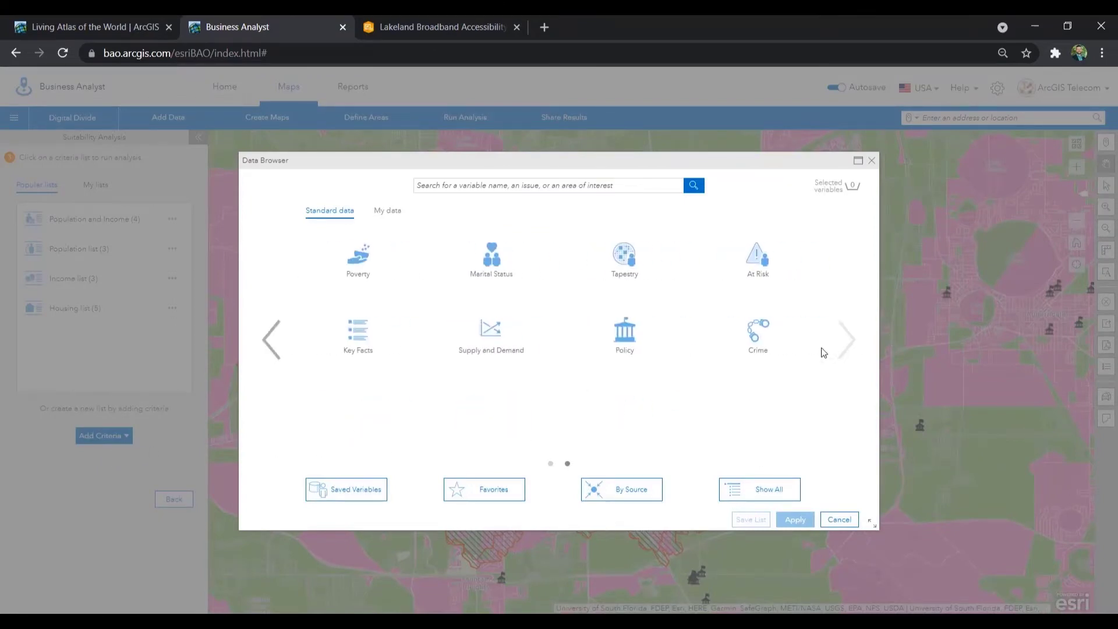
click(338, 346)
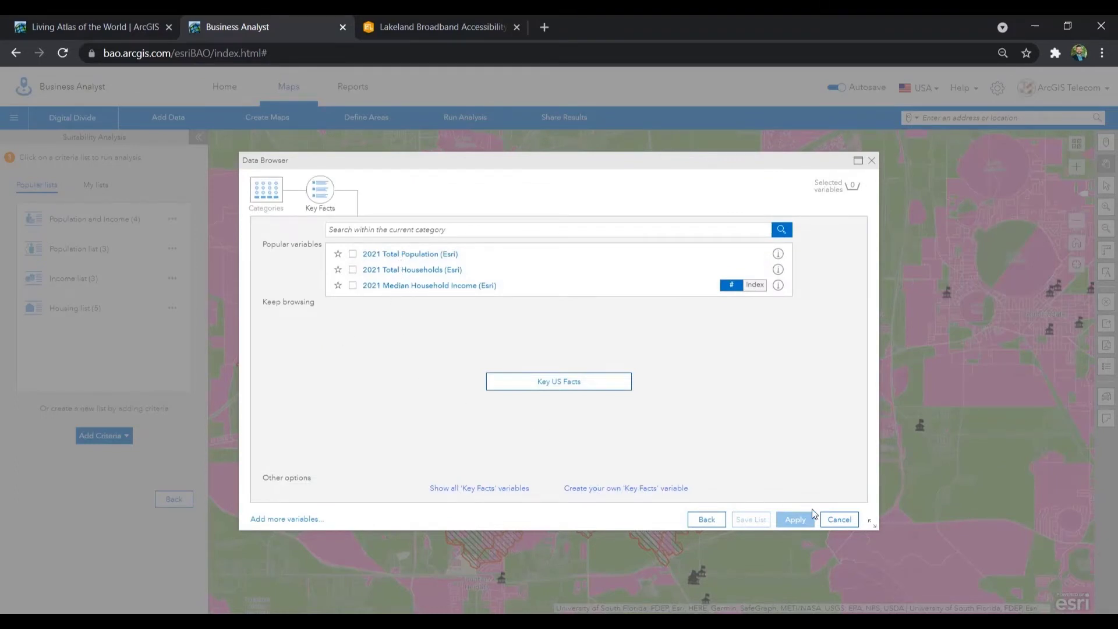
click(839, 520)
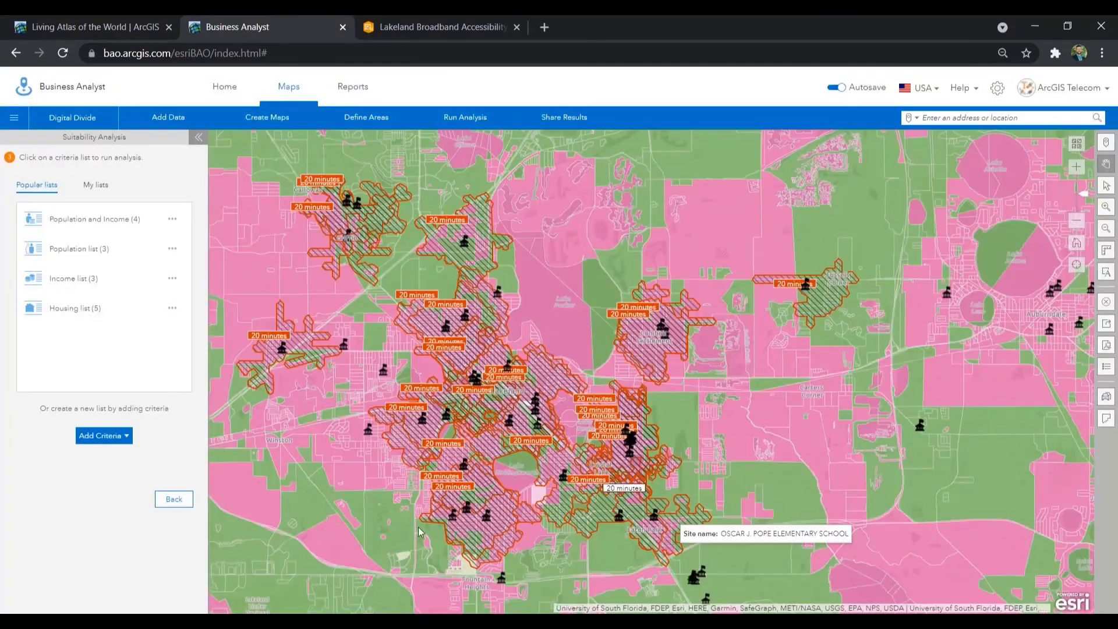
Review the saved Broadband Accessibility list's seven criteria, with upload and download speeds at 25% each.
click(96, 185)
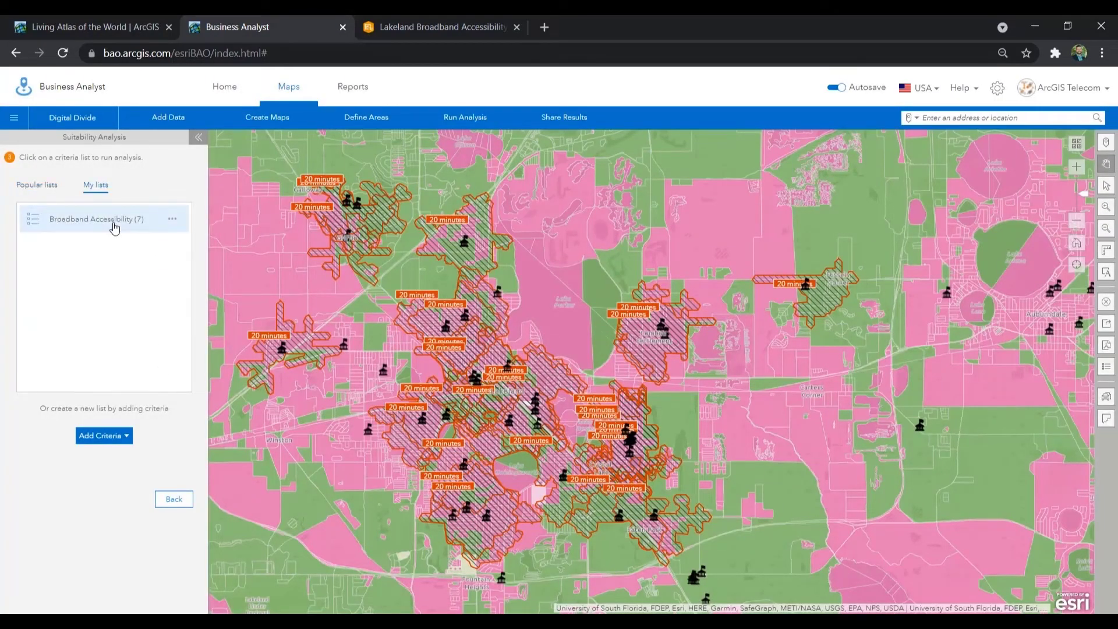
click(172, 221)
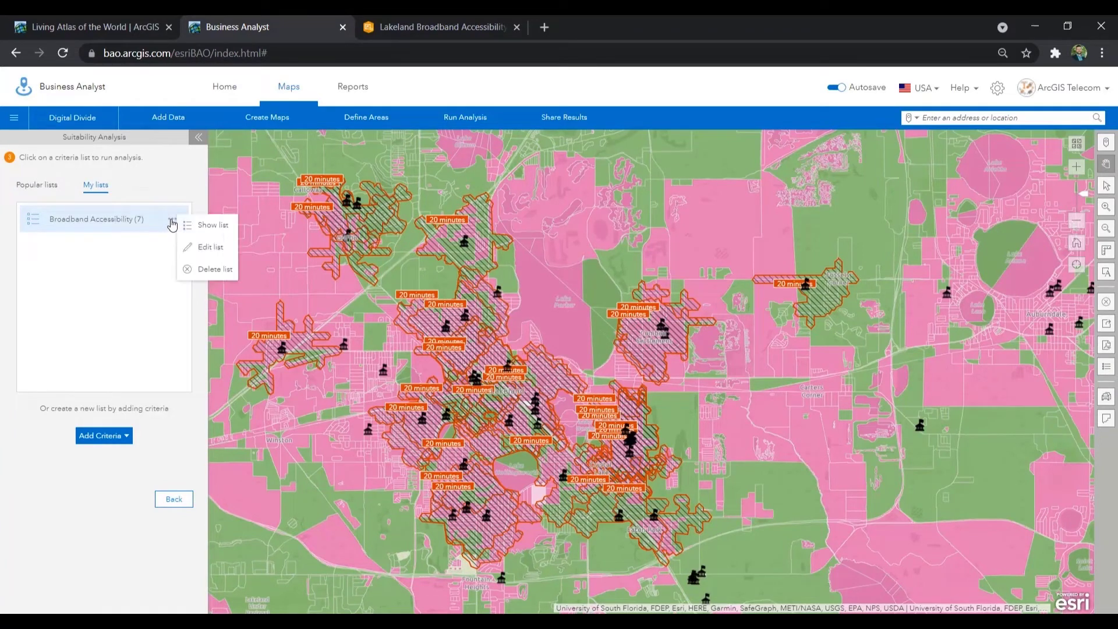
click(209, 227)
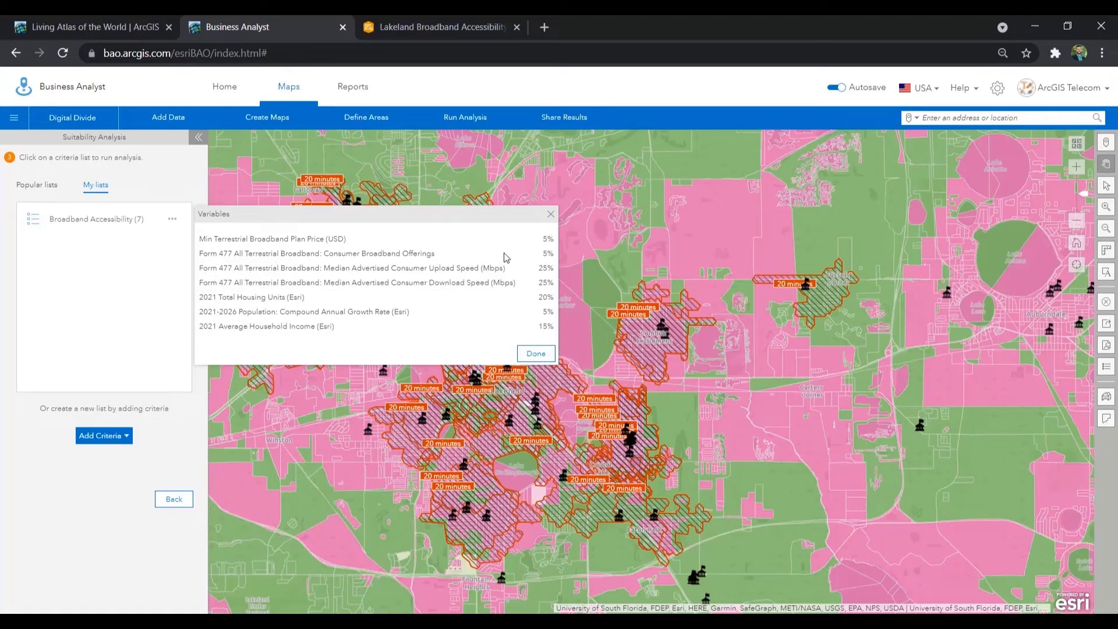
mouse_move(537, 269)
mouse_down()
mouse_move(549, 269)
mouse_move(548, 284)
mouse_up()
click(510, 313)
click(534, 354)
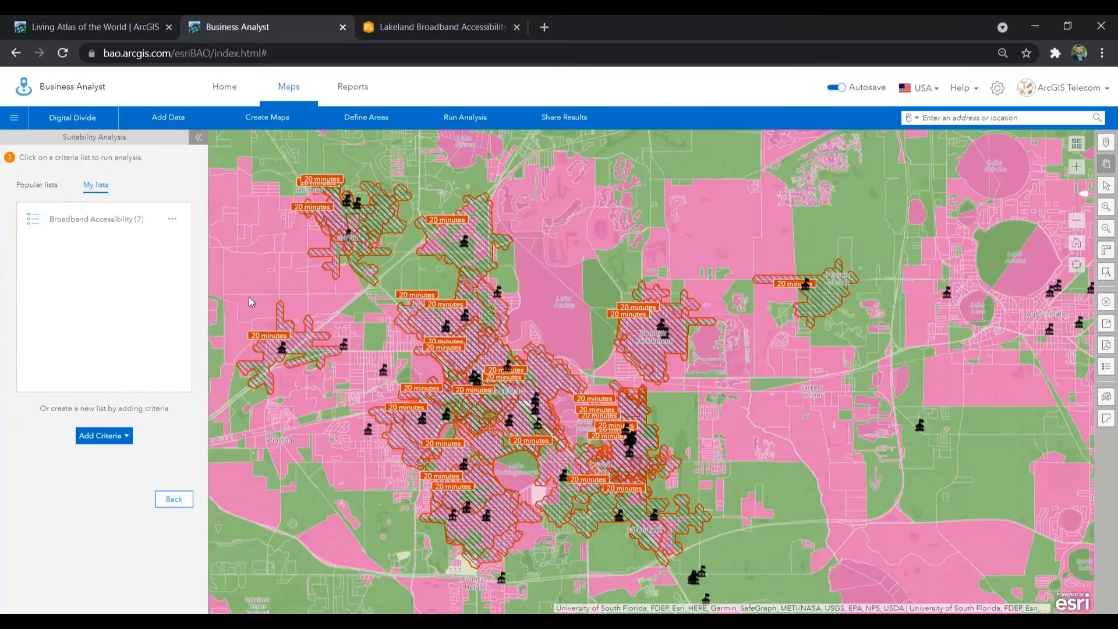
Run the analysis with Broadband Accessibility (7) and browse the ranked schools table.
click(106, 229)
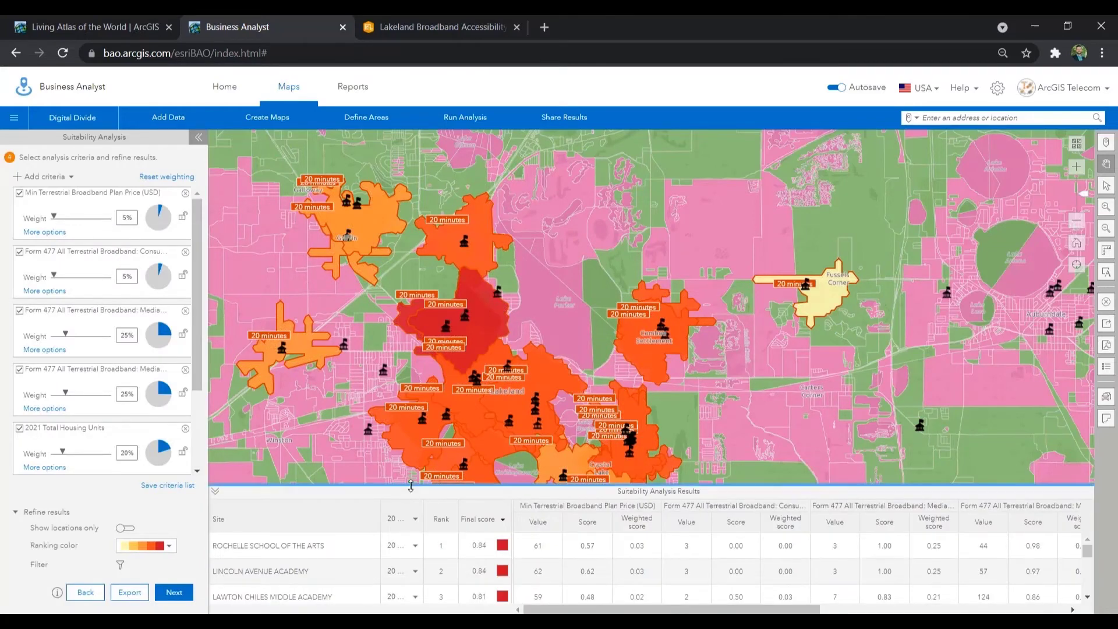
drag(410, 492, 412, 410)
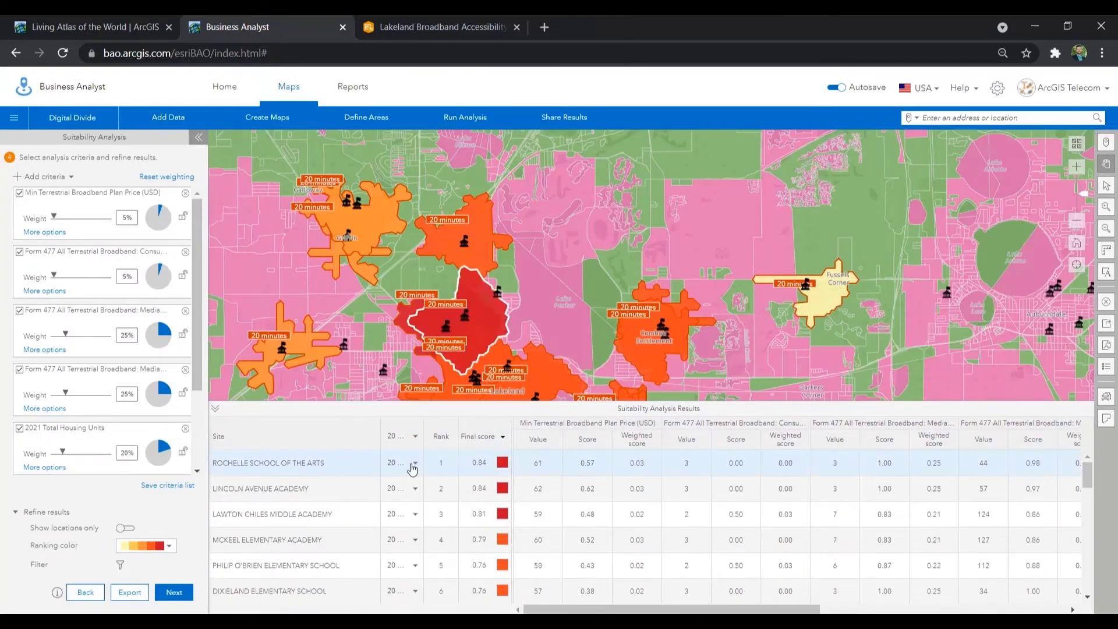
scroll(409, 527, down, 5)
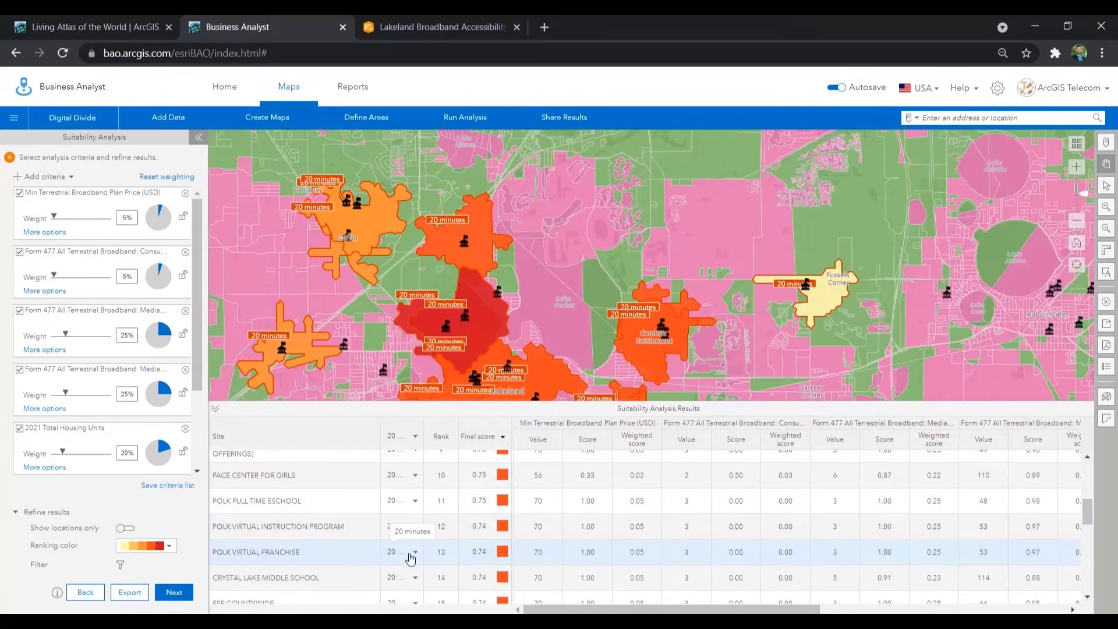
scroll(410, 553, down, 3)
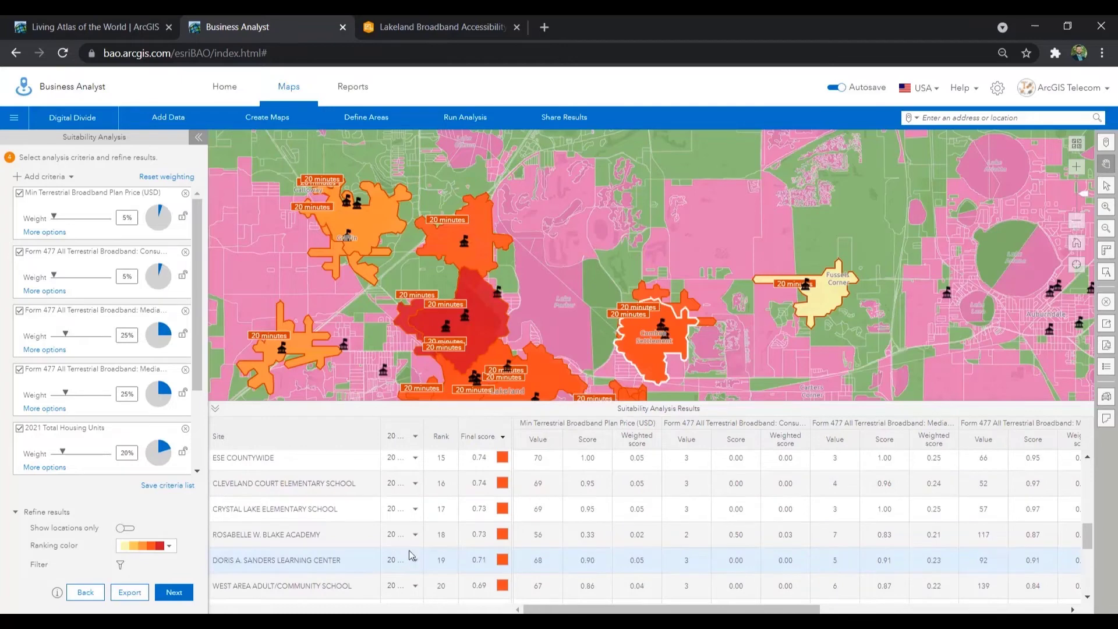
scroll(410, 548, up, 8)
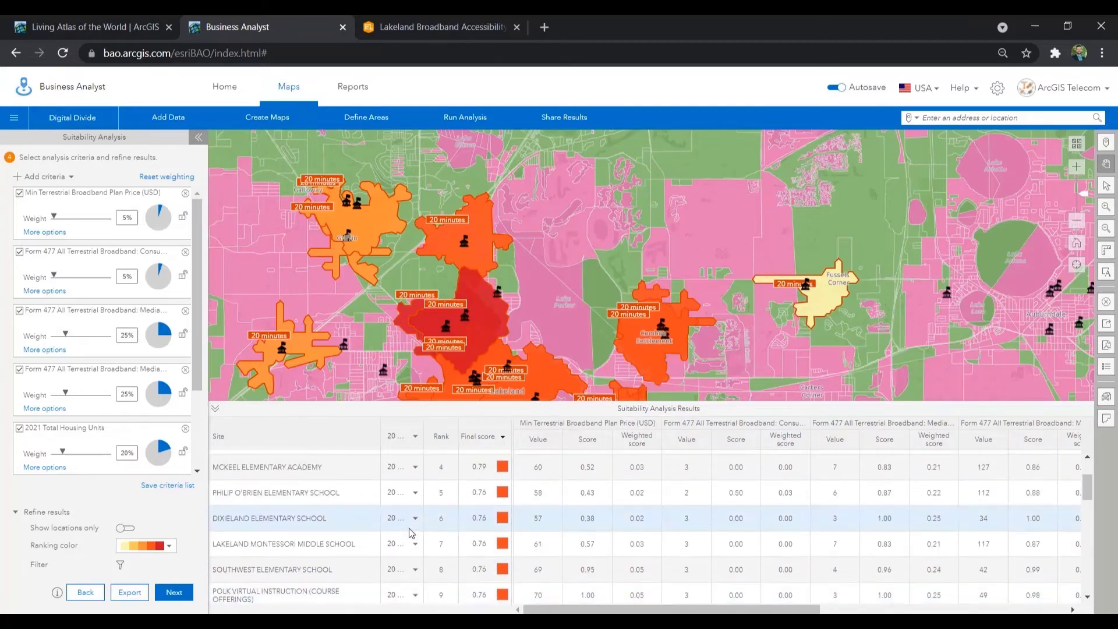
drag(400, 403, 409, 350)
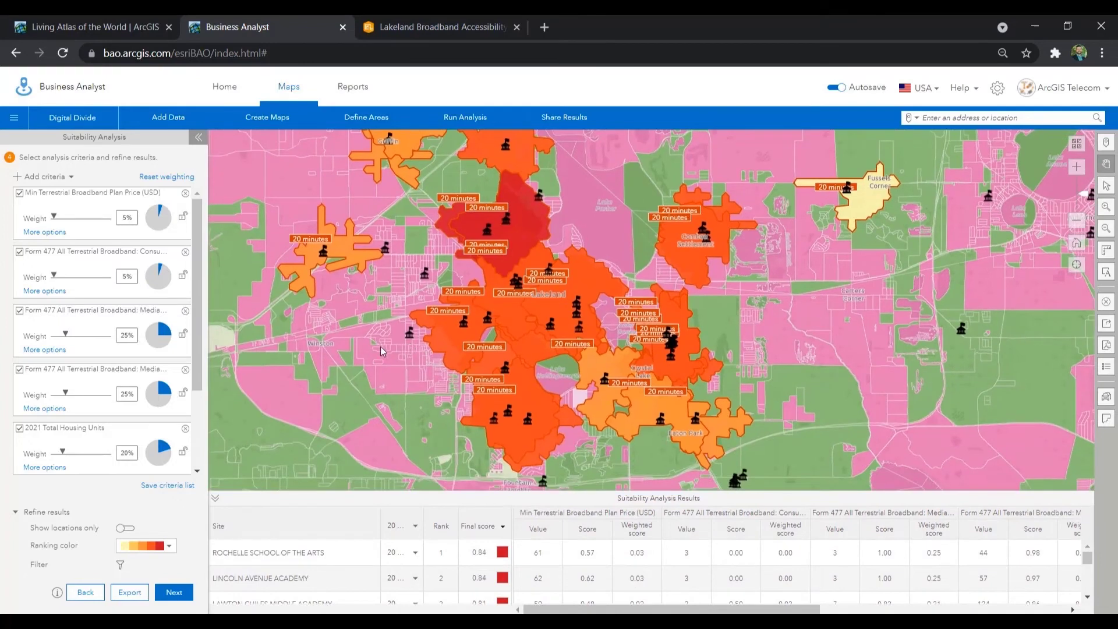
Change the Growth Rate and Total Housing Units weights, putting Lawton Chiles Middle Academy first at 0.85.
drag(197, 293, 197, 376)
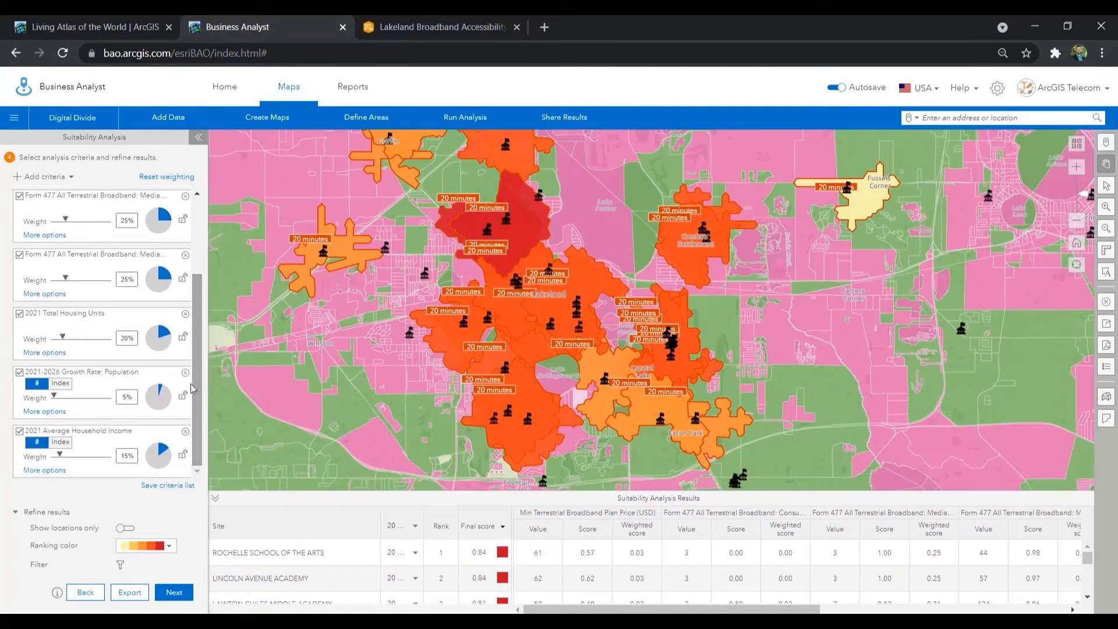
double_click(124, 397)
text(3)
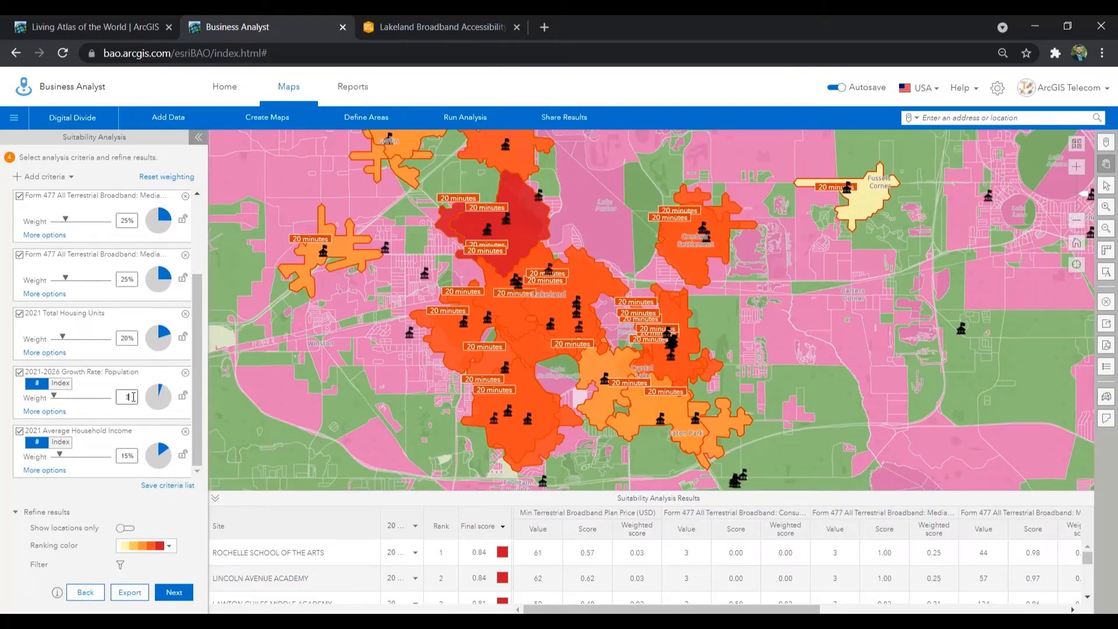
text(0)
key(Return)
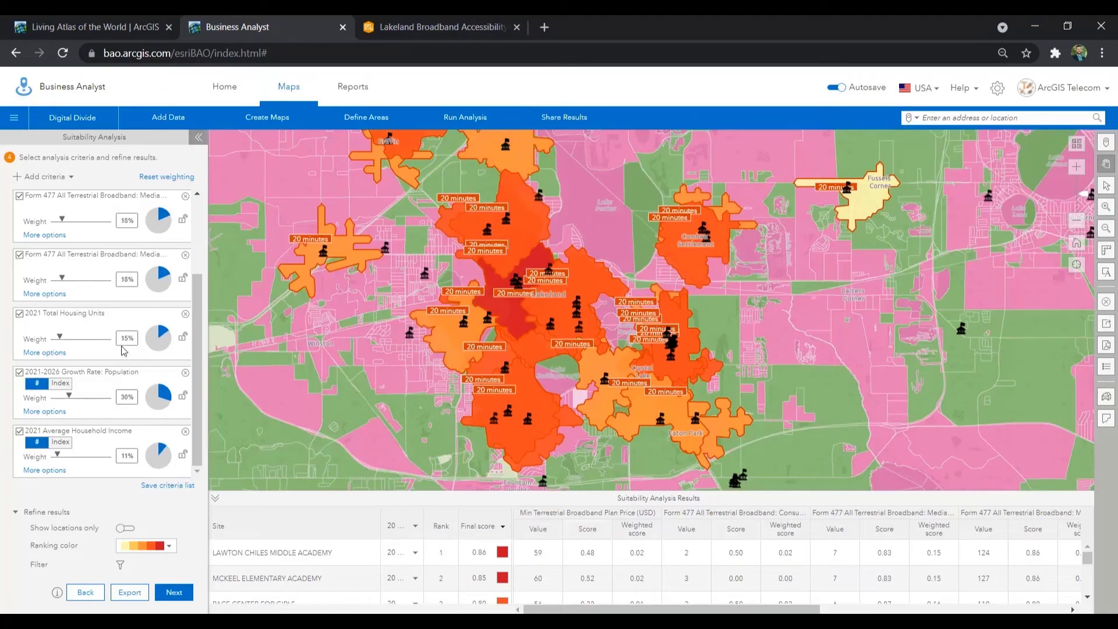
double_click(147, 338)
text(5)
key(Return)
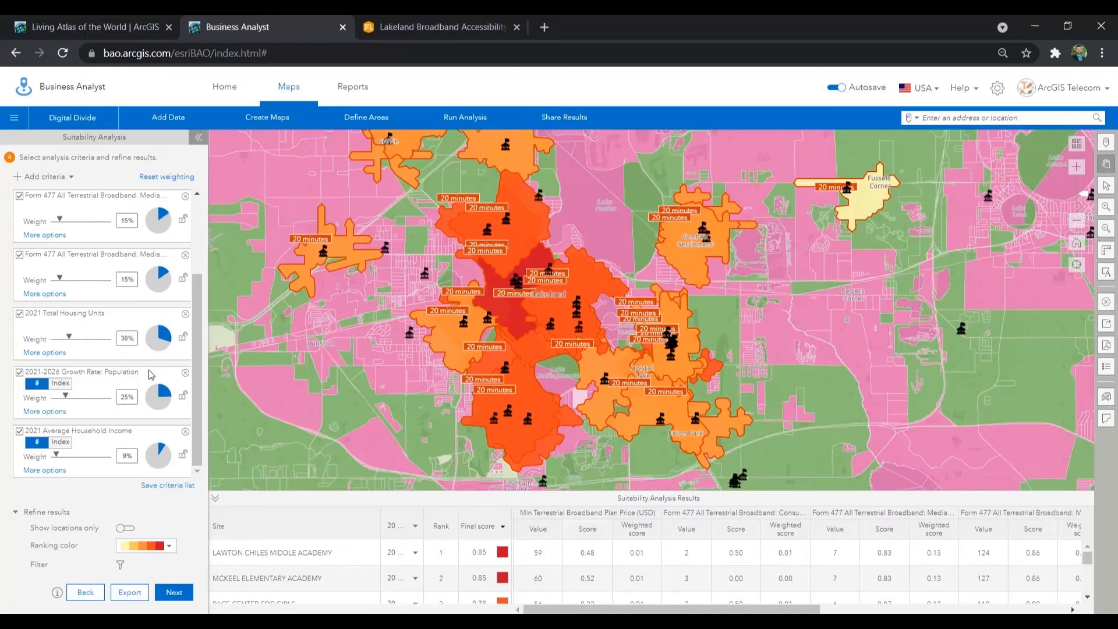
drag(300, 493, 300, 364)
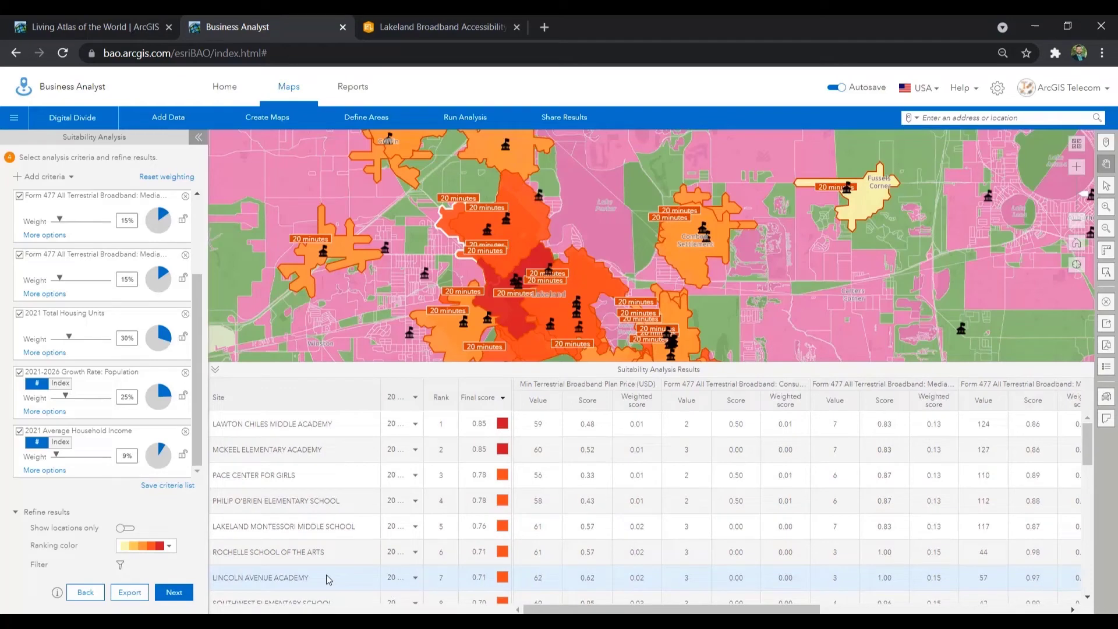
Review the Share Results options including ArcGIS Dashboards, then go to the Lakeland dashboard.
click(562, 120)
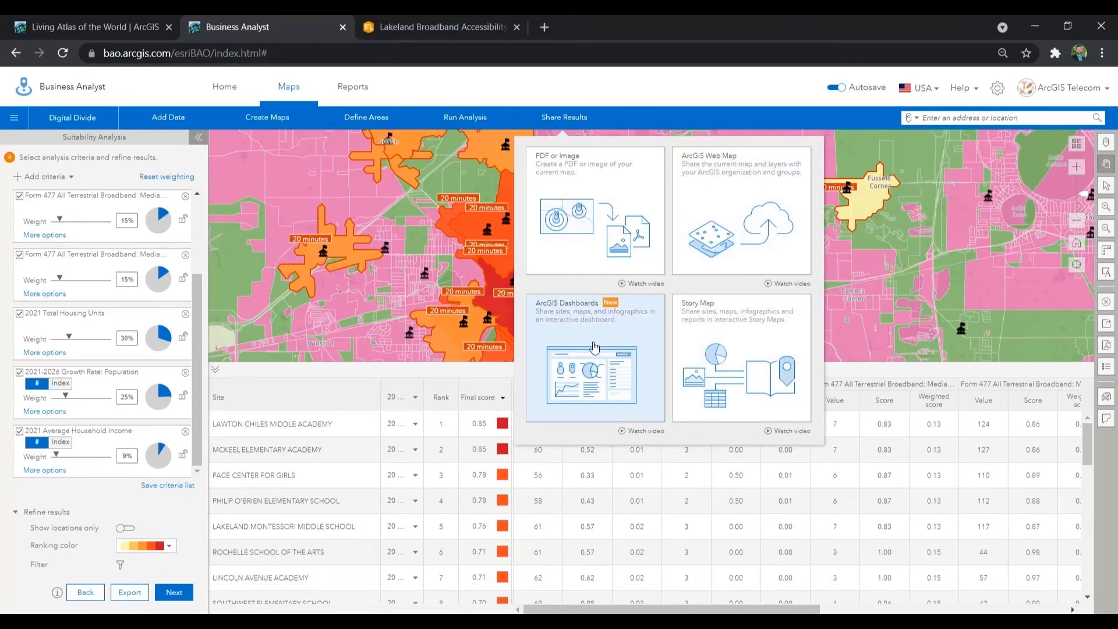
click(445, 23)
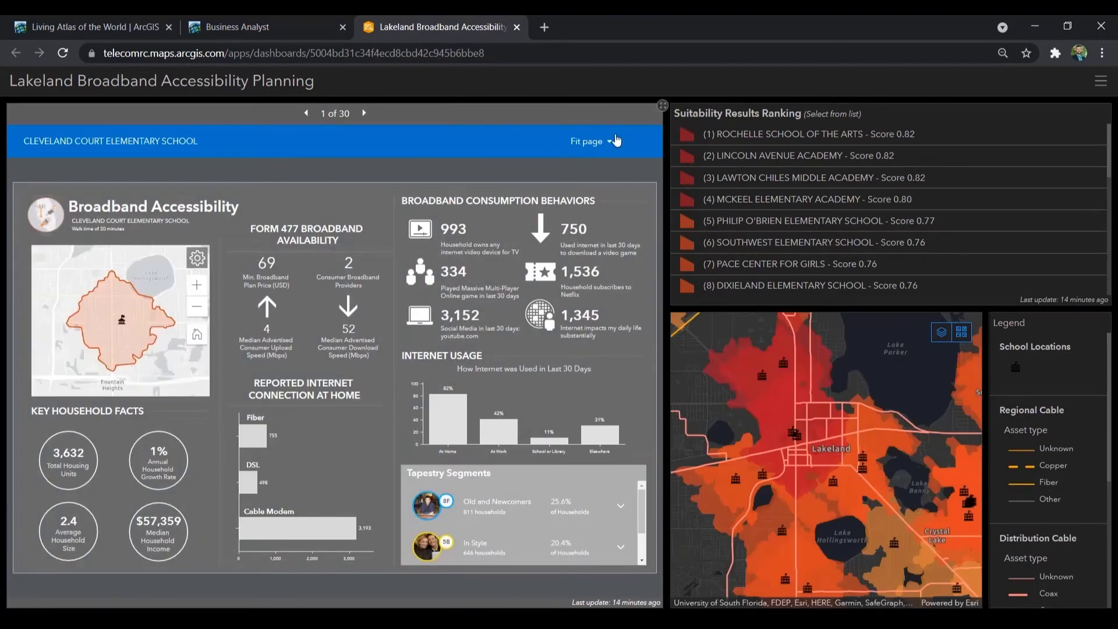
Show Rochelle School of the Arts from the Suitability Results Ranking and zoom the map to it.
click(766, 145)
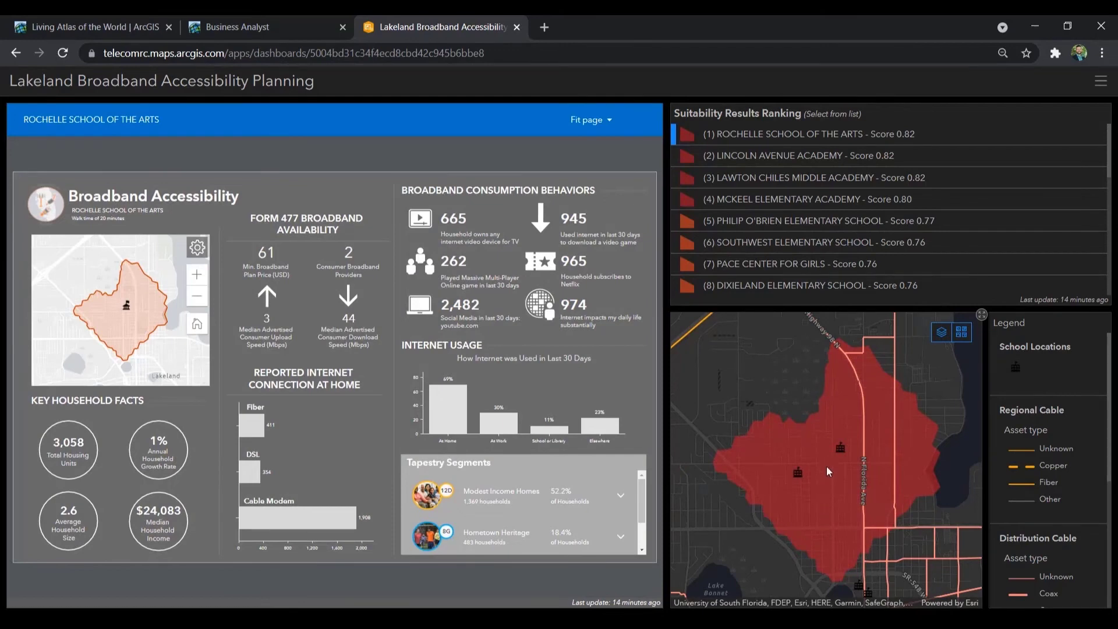
scroll(826, 466, up, 1)
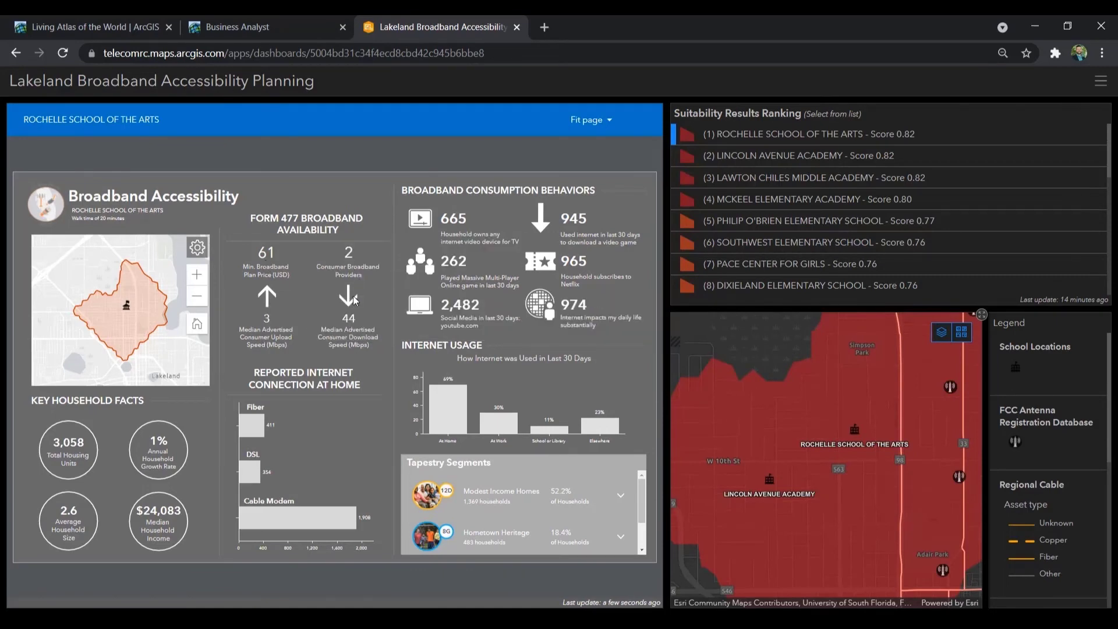
Inspect the detailed household income and streaming device breakdowns in the infographic, then close them.
click(161, 519)
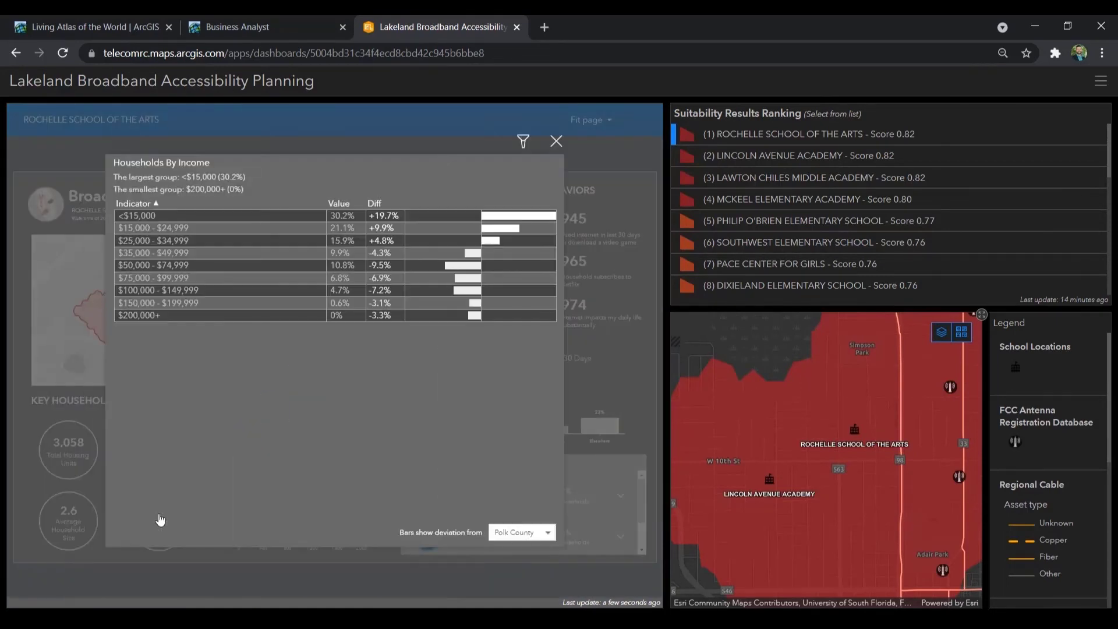
click(552, 144)
click(468, 242)
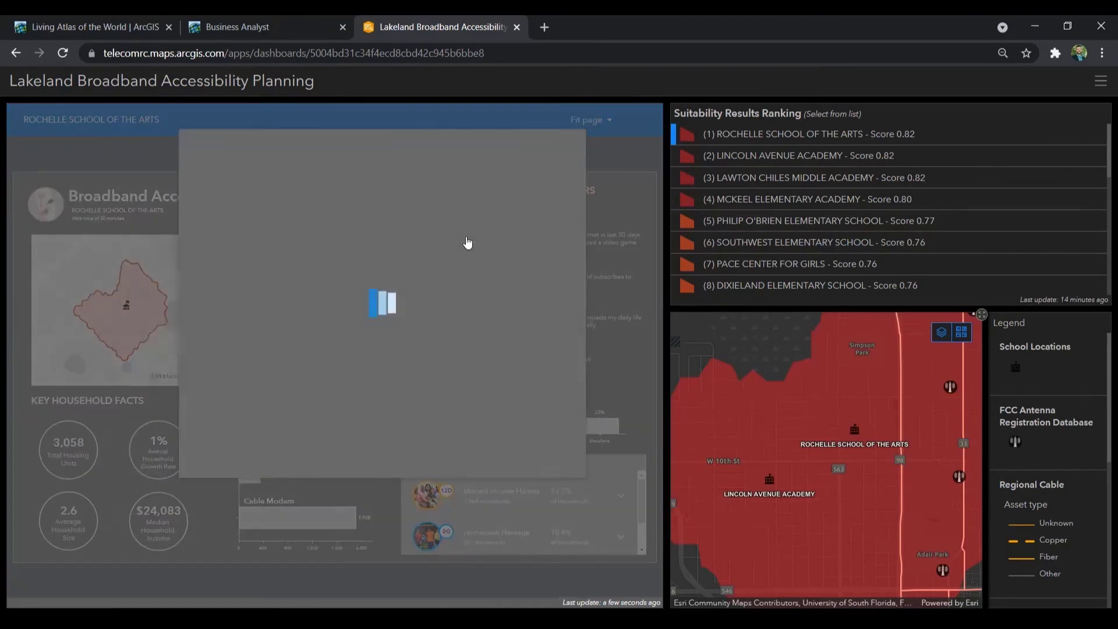
mouse_move(300, 473)
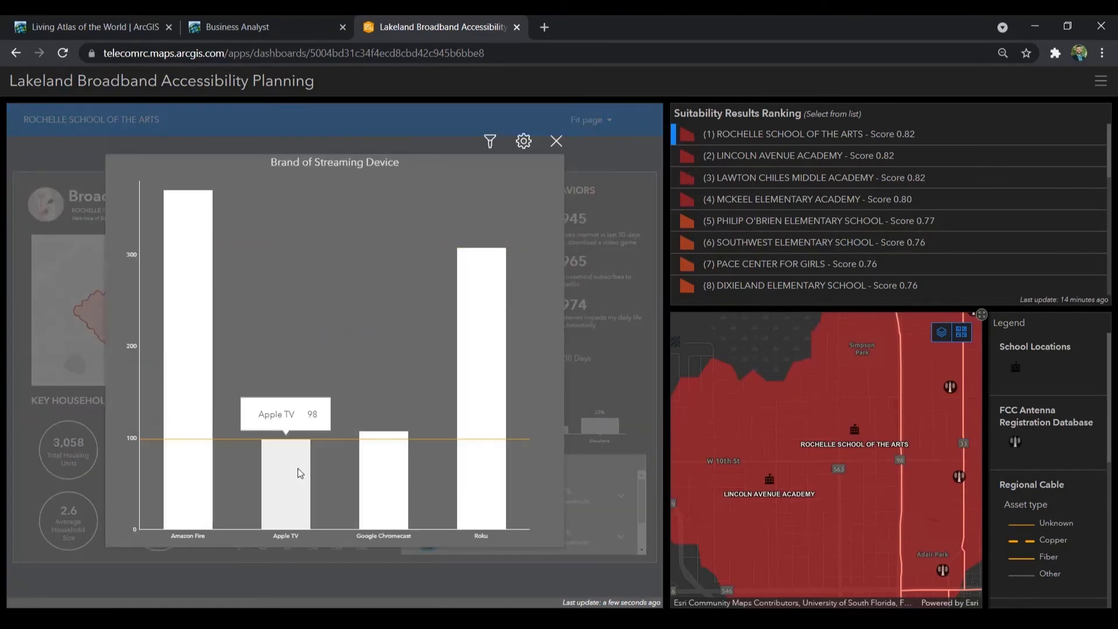
click(556, 142)
Show each school's details in turn: Lincoln Avenue Academy, McKeel Elementary Academy, then Pace Center for Girls.
click(757, 156)
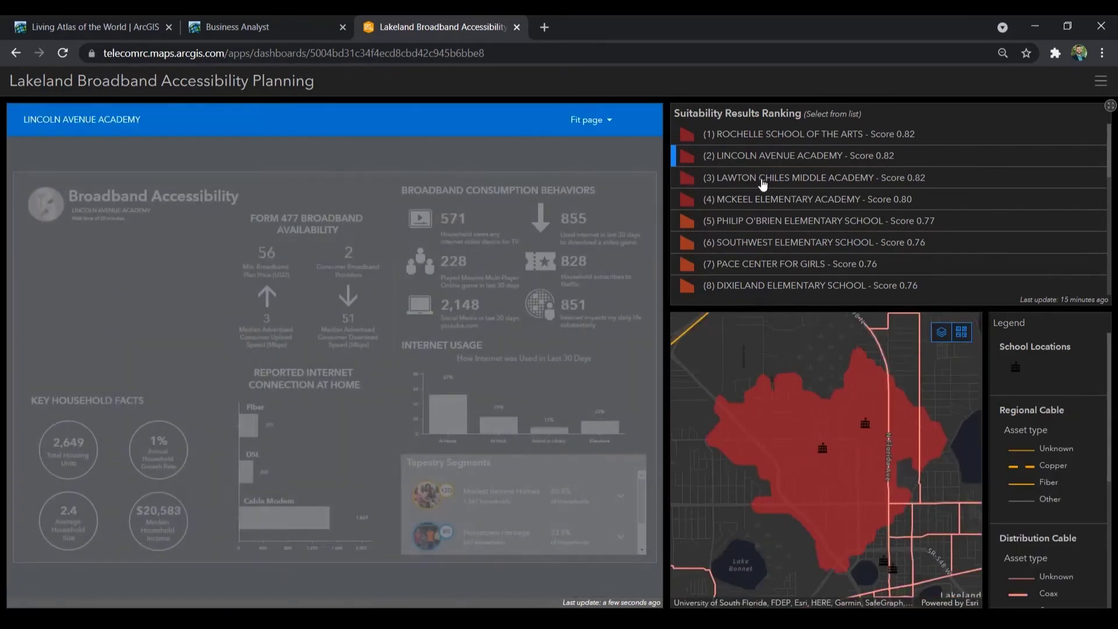
click(760, 199)
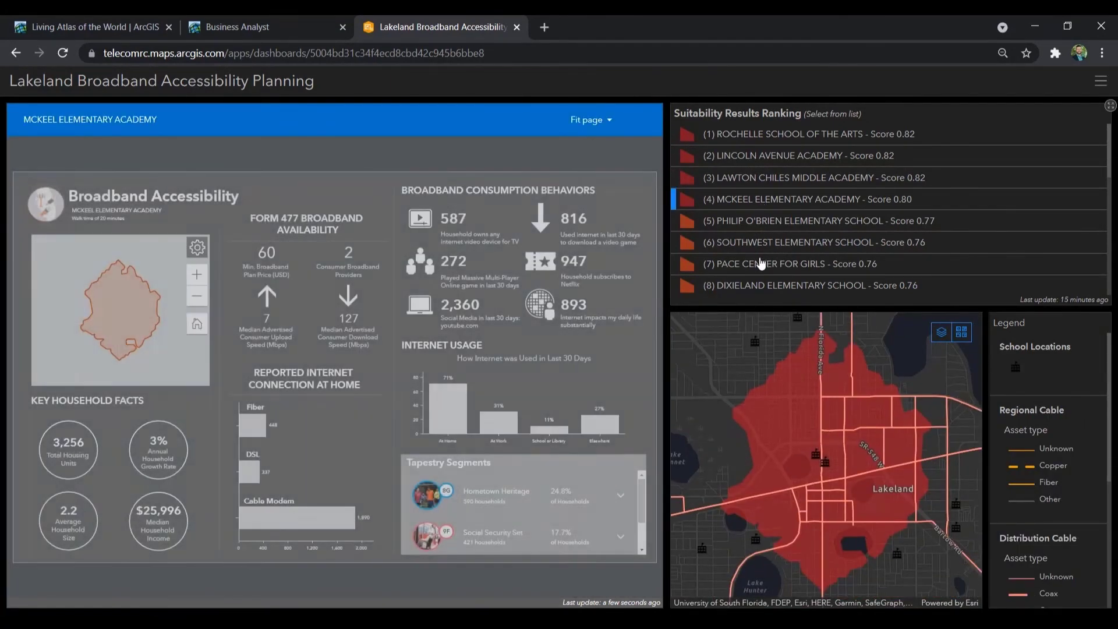
click(761, 263)
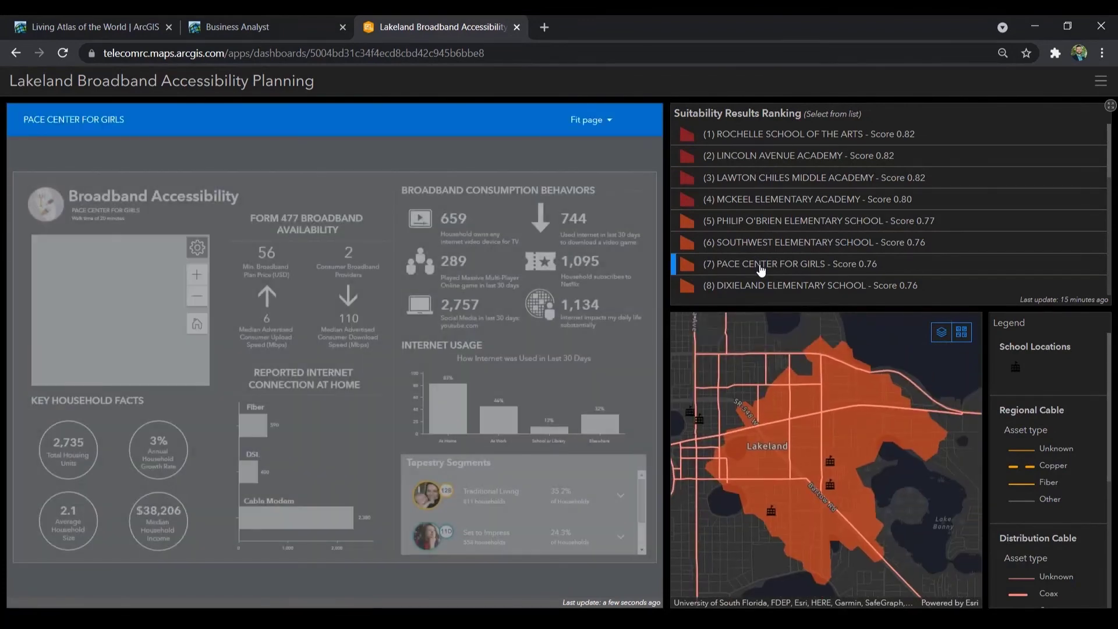